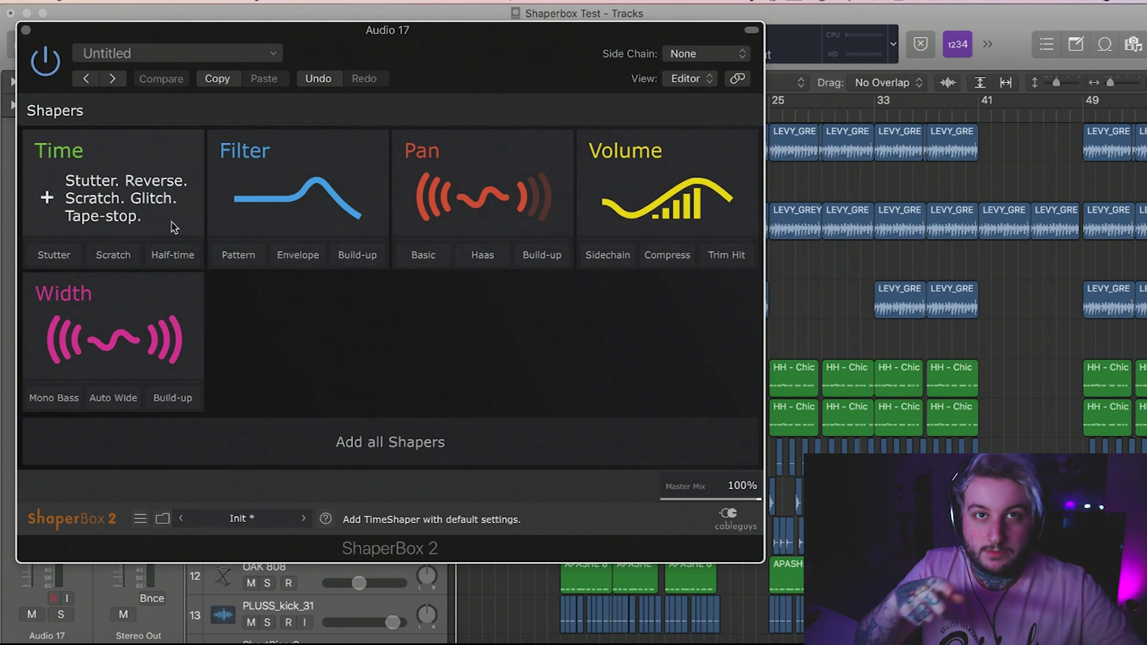
Step: Solo the Audio 17 track, set the cycle range from bar 1 to bar 5, and audition the loop
{"action": "left_click_drag", "start_coordinate": [480, 32], "coordinate": [644, 55]}
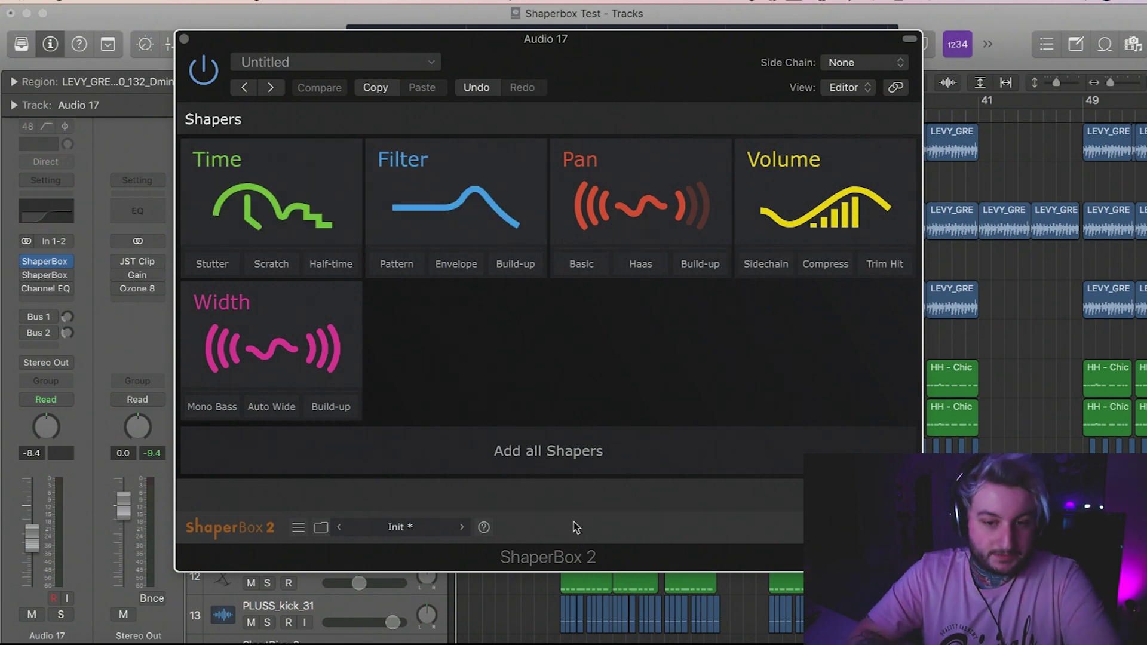
{"action": "left_click_drag", "start_coordinate": [284, 42], "coordinate": [551, 21]}
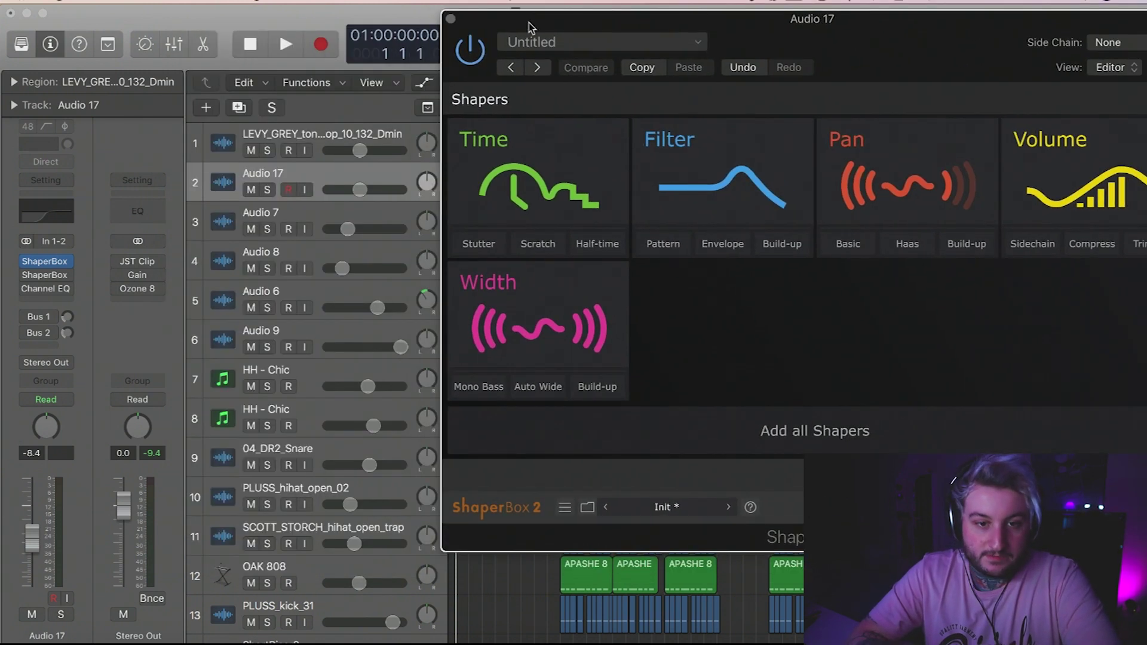
{"action": "left_click", "coordinate": [452, 19]}
{"action": "left_click", "coordinate": [267, 190]}
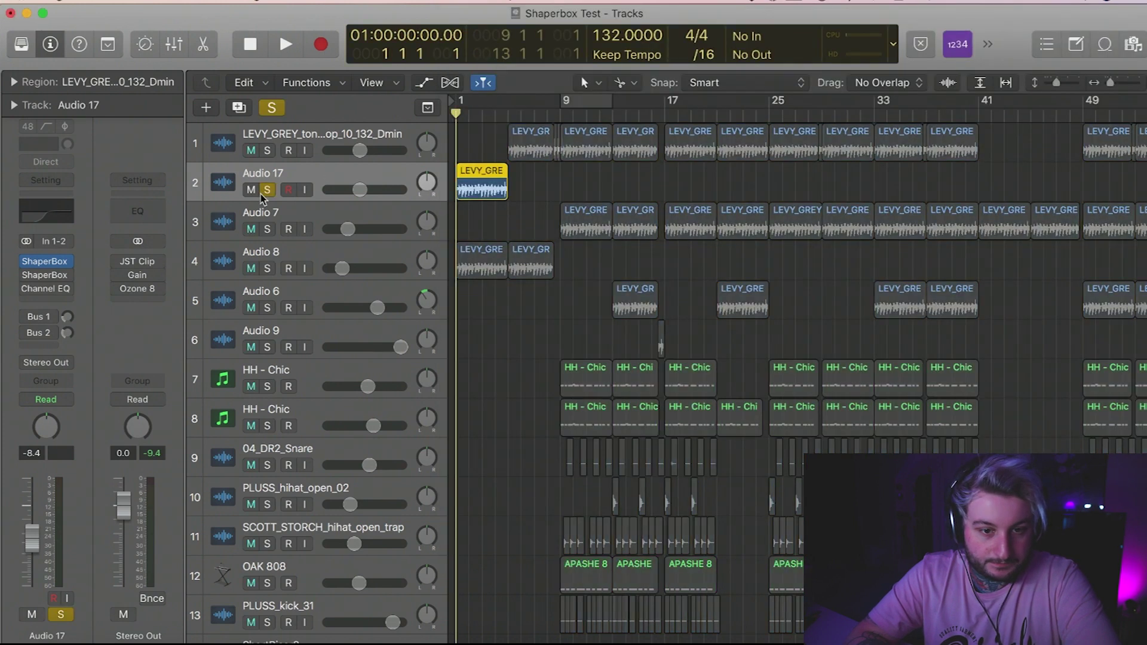
{"action": "left_click_drag", "start_coordinate": [458, 105], "coordinate": [508, 101]}
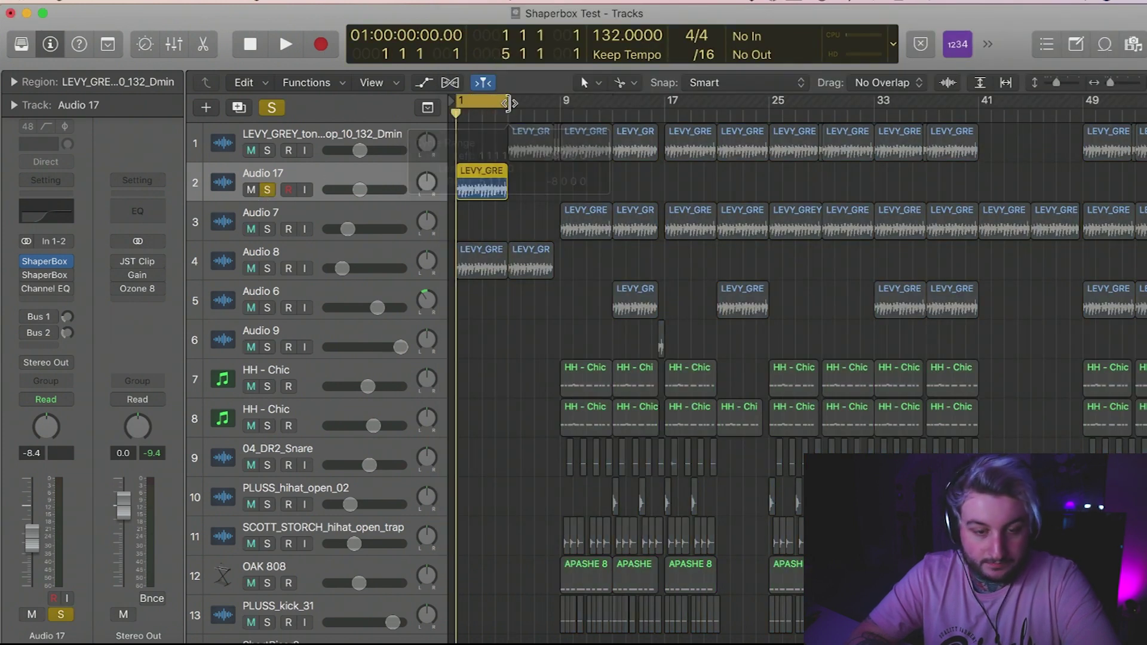
{"action": "key", "text": "space"}
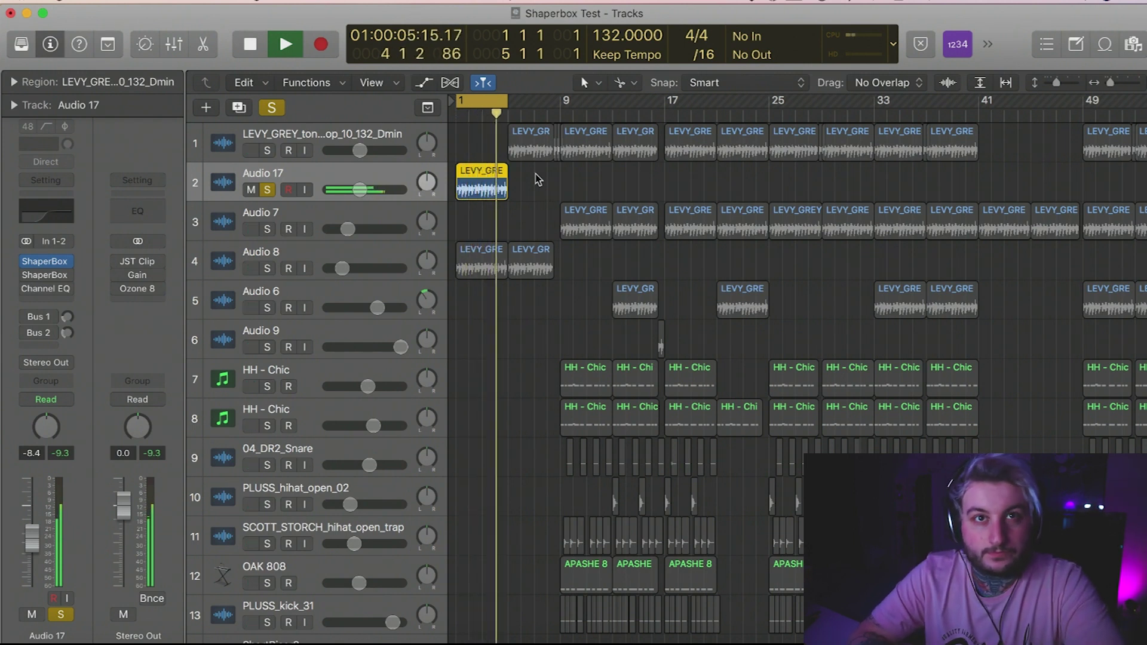
{"action": "key", "text": "space"}
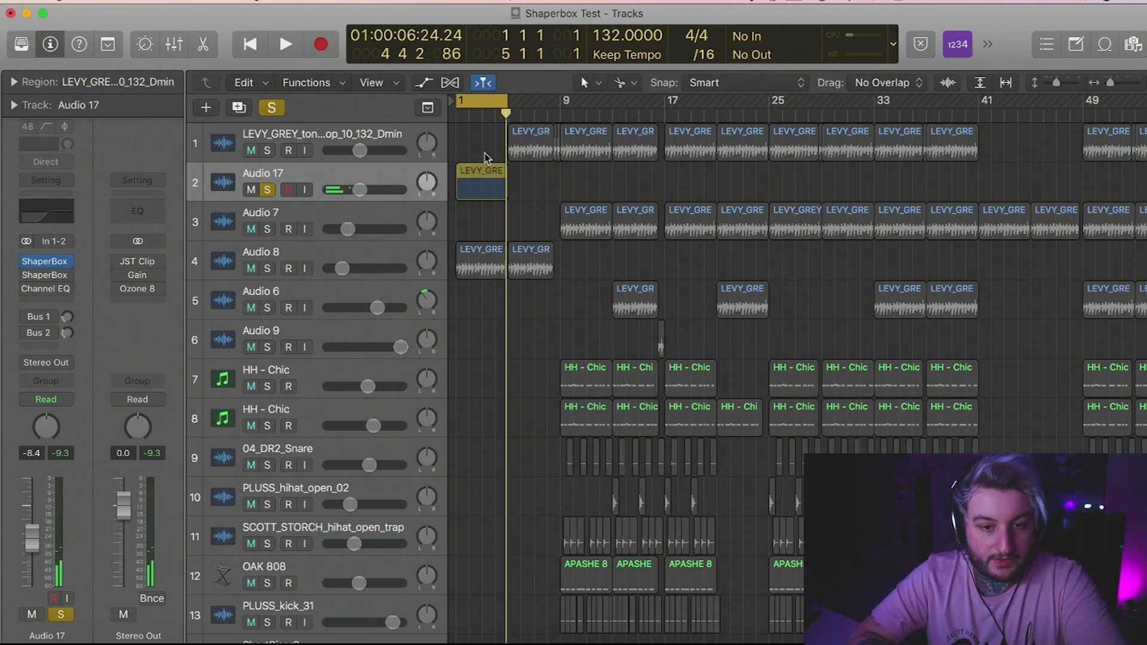
Step: Open the first ShaperBox insert on Audio 17 and add the Time shaper with the Half-time preset
{"action": "mouse_move", "coordinate": [488, 173]}
{"action": "left_mouse_down"}
{"action": "mouse_move", "coordinate": [487, 149]}
{"action": "mouse_move", "coordinate": [482, 181]}
{"action": "left_mouse_up"}
{"action": "left_click", "coordinate": [534, 204]}
{"action": "key", "text": "super+Right"}
{"action": "key", "text": "super+Right"}
{"action": "key", "text": "super+Right"}
{"action": "key", "text": "super+Right"}
{"action": "scroll", "coordinate": [533, 202], "scroll_direction": "left", "scroll_amount": 5}
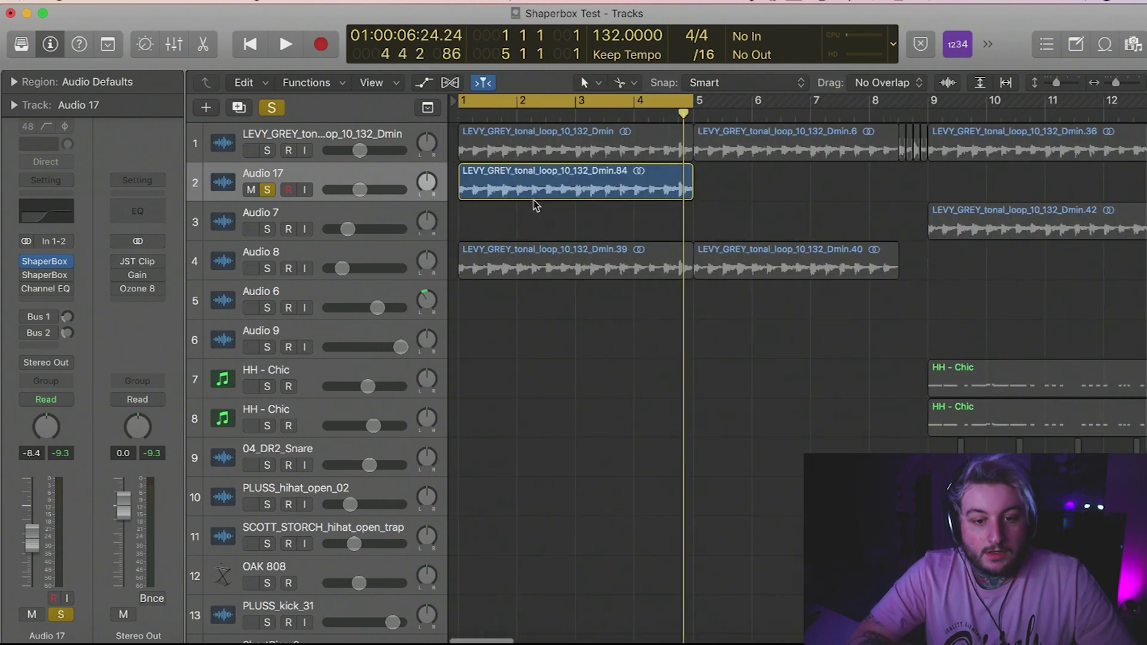
{"action": "left_click", "coordinate": [338, 177]}
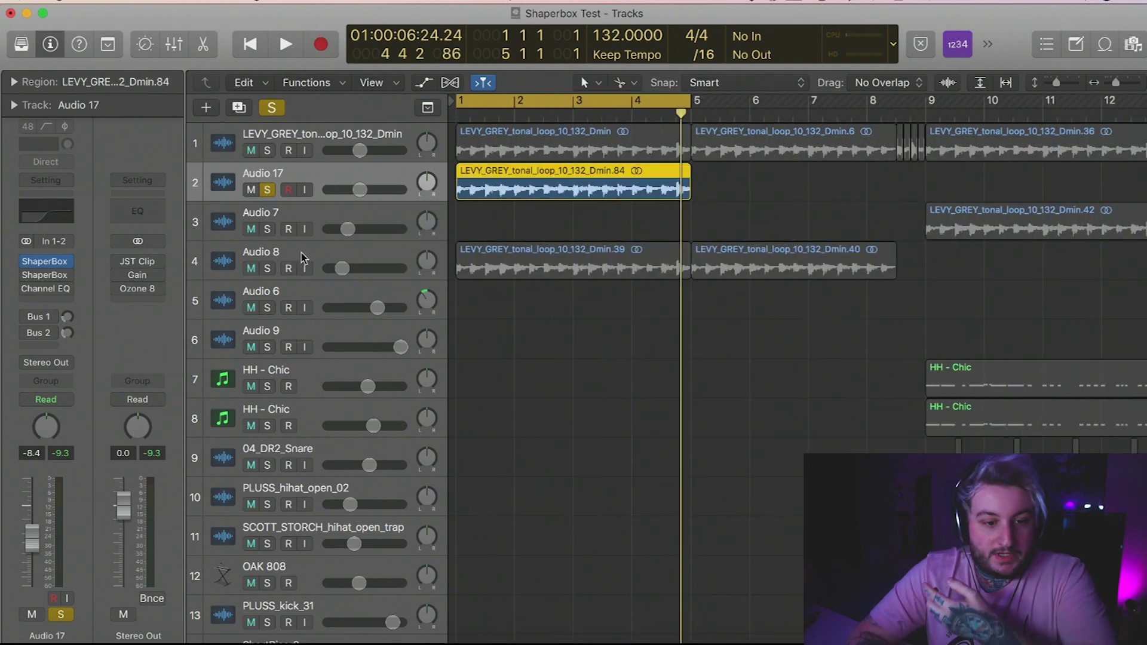
{"action": "left_click", "coordinate": [47, 263]}
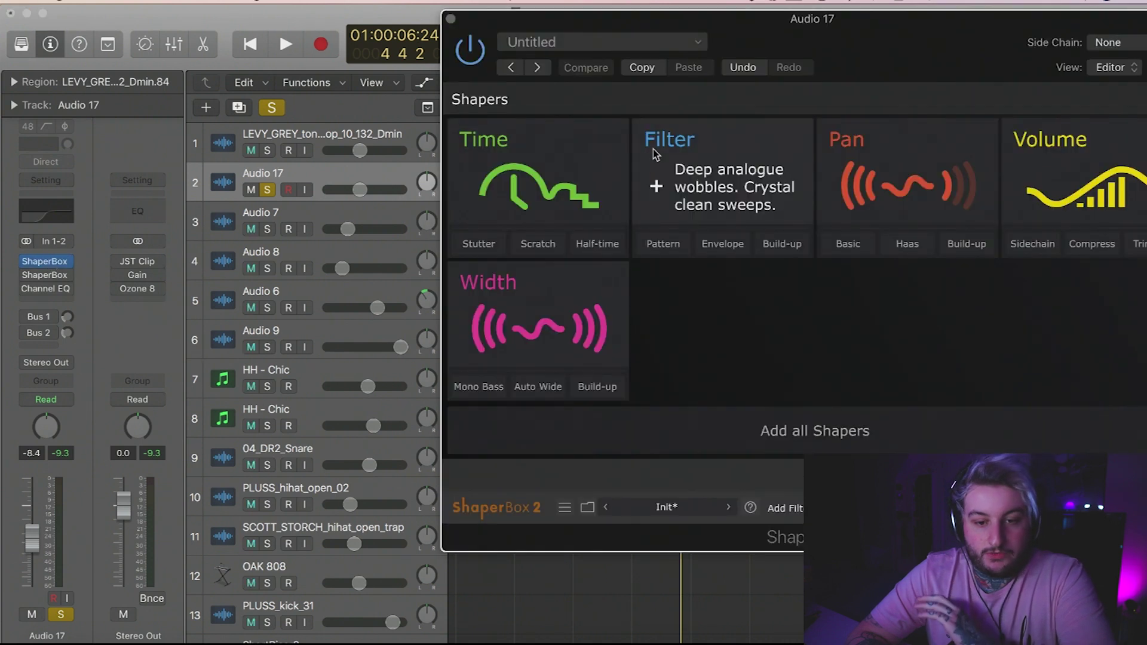
{"action": "left_click_drag", "start_coordinate": [836, 35], "coordinate": [609, 37]}
{"action": "left_click", "coordinate": [369, 241]}
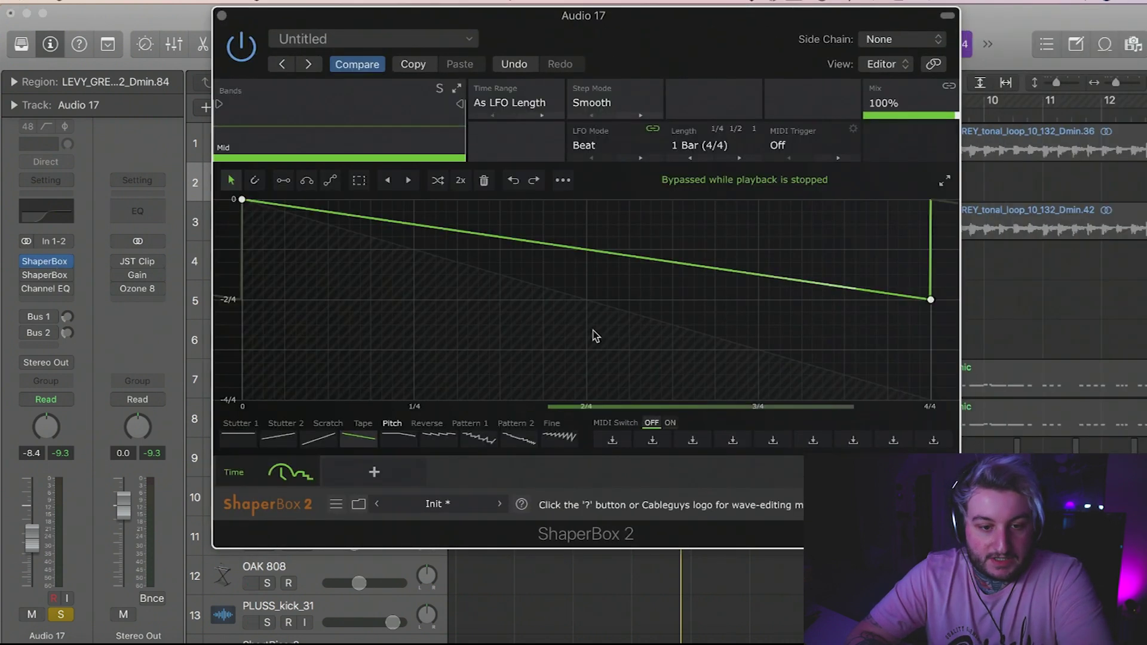
Step: Set the Time shaper's LFO length to 1/2 and audition the loop
{"action": "left_click", "coordinate": [735, 148]}
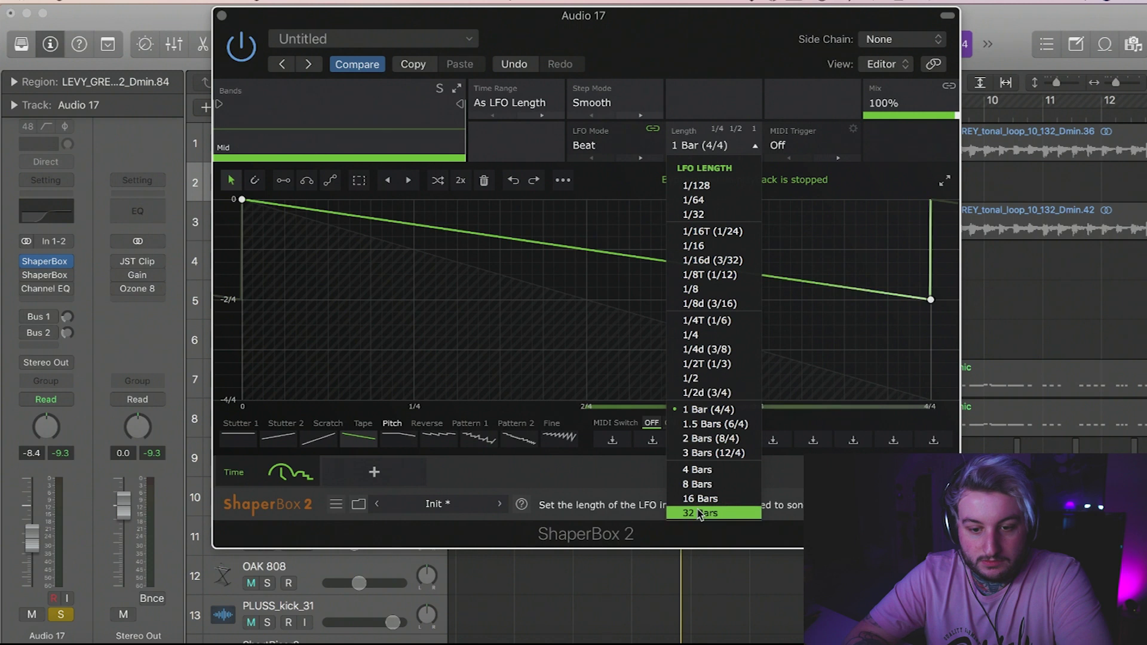
{"action": "left_click", "coordinate": [716, 378]}
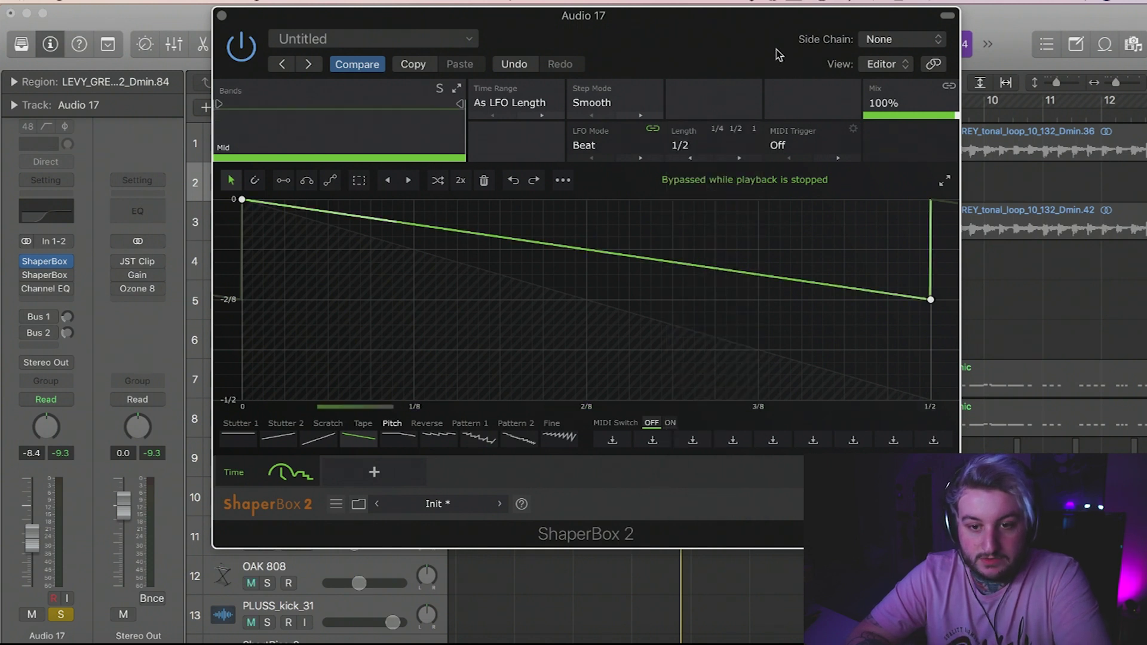
{"action": "key", "text": "space"}
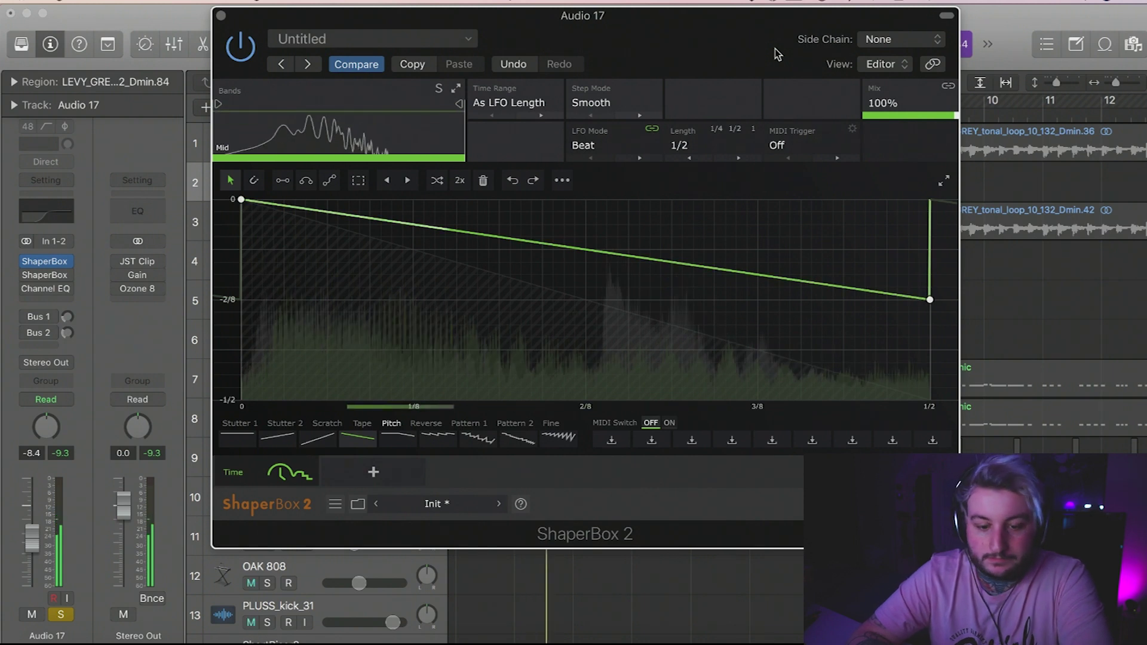
{"action": "left_click_drag", "start_coordinate": [758, 33], "coordinate": [746, 31]}
{"action": "key", "text": "space"}
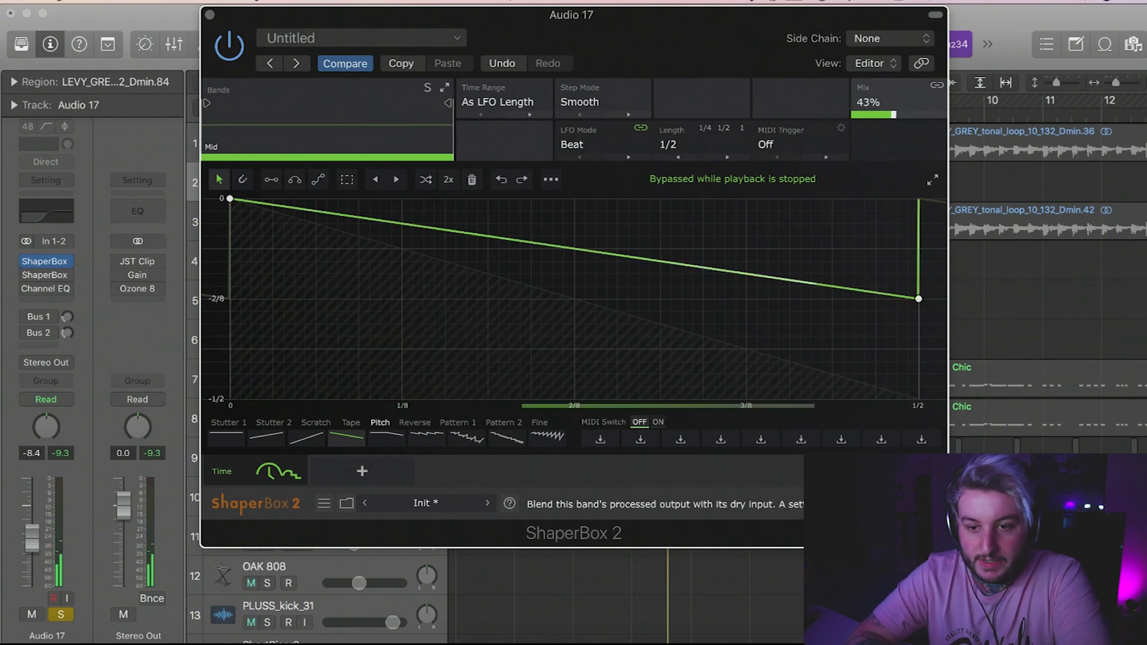
Step: Audition the Time shaper with its mix lowered to 39%, and raise the mix to 98% during playback
{"action": "left_click_drag", "start_coordinate": [924, 114], "coordinate": [898, 115]}
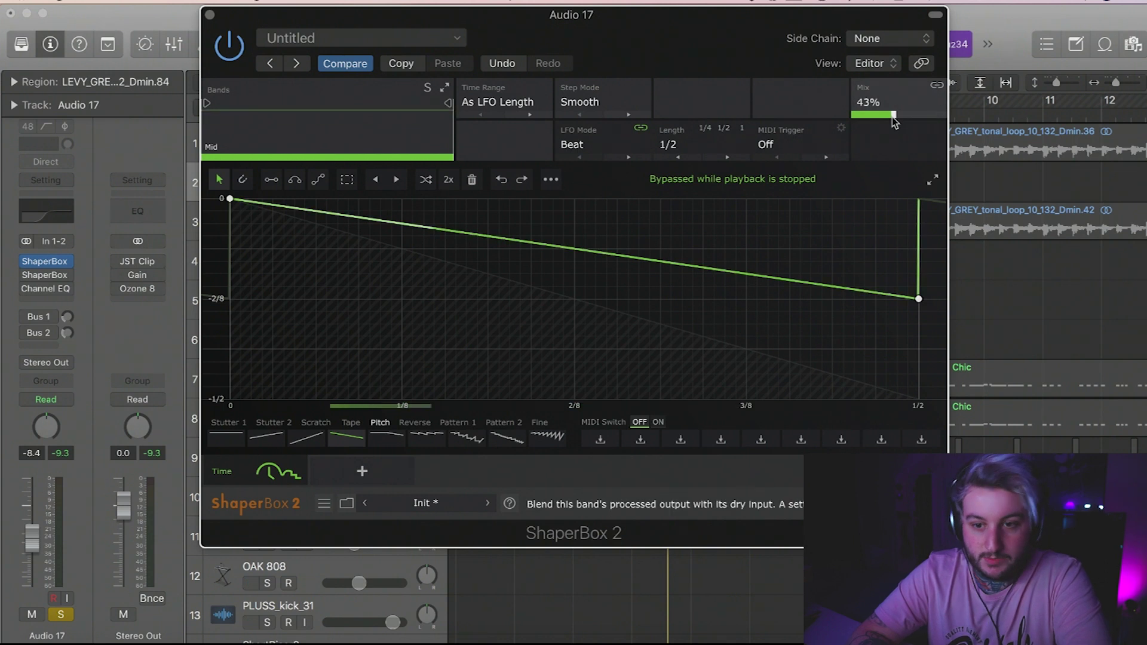
{"action": "mouse_move", "coordinate": [883, 115]}
{"action": "left_mouse_down"}
{"action": "mouse_move", "coordinate": [934, 115]}
{"action": "mouse_move", "coordinate": [891, 115]}
{"action": "left_mouse_up"}
{"action": "key", "text": "space"}
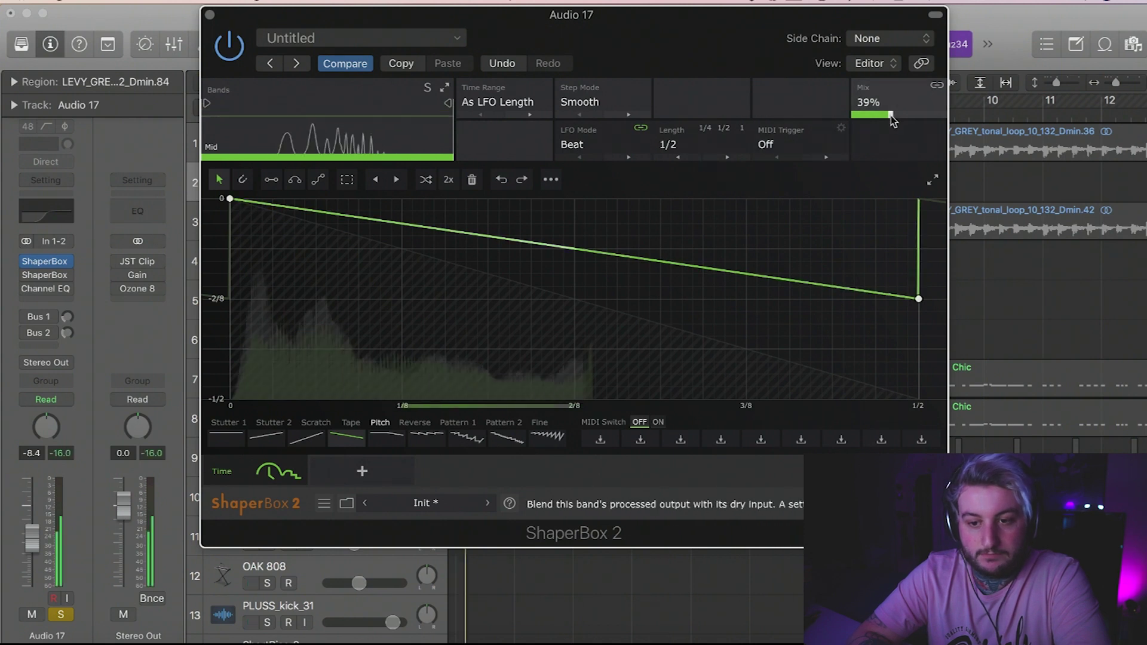
{"action": "left_click_drag", "start_coordinate": [890, 116], "coordinate": [942, 115]}
{"action": "key", "text": "space"}
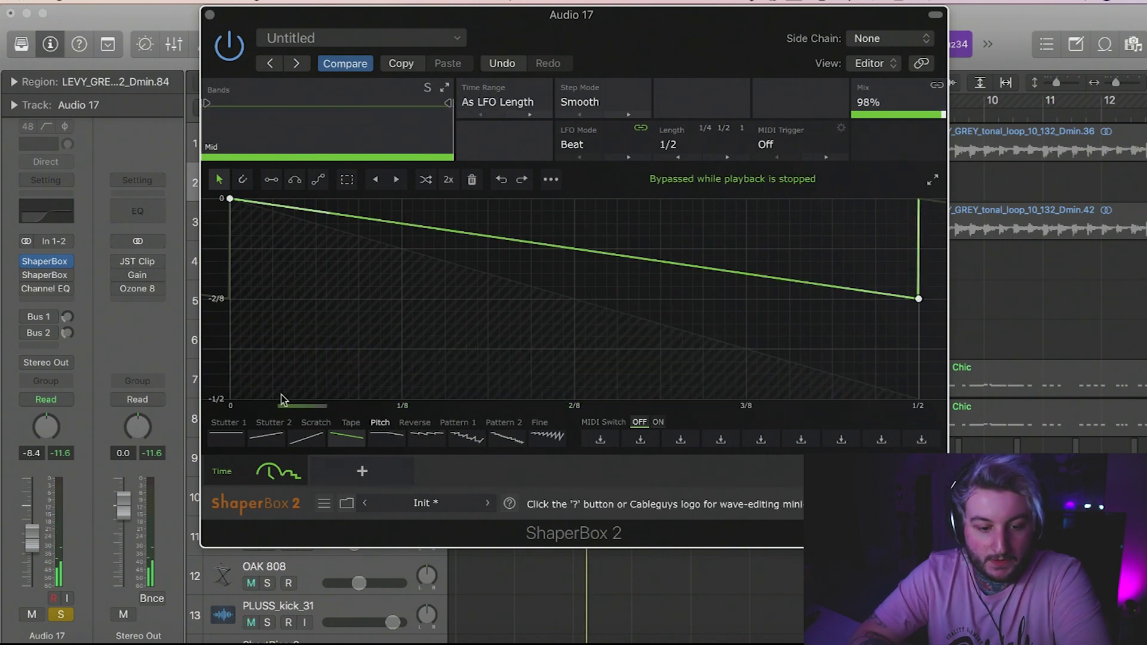
Step: Add the Filter shaper with the Pattern preset and audition it on the loop
{"action": "left_click", "coordinate": [361, 471]}
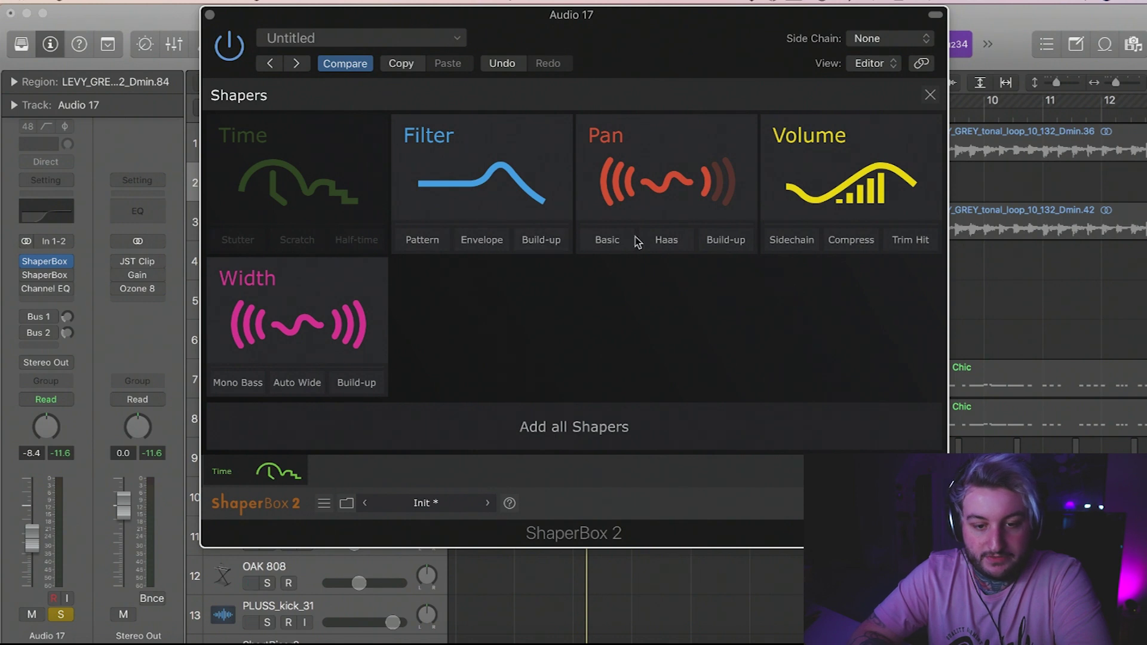
{"action": "left_click", "coordinate": [425, 250]}
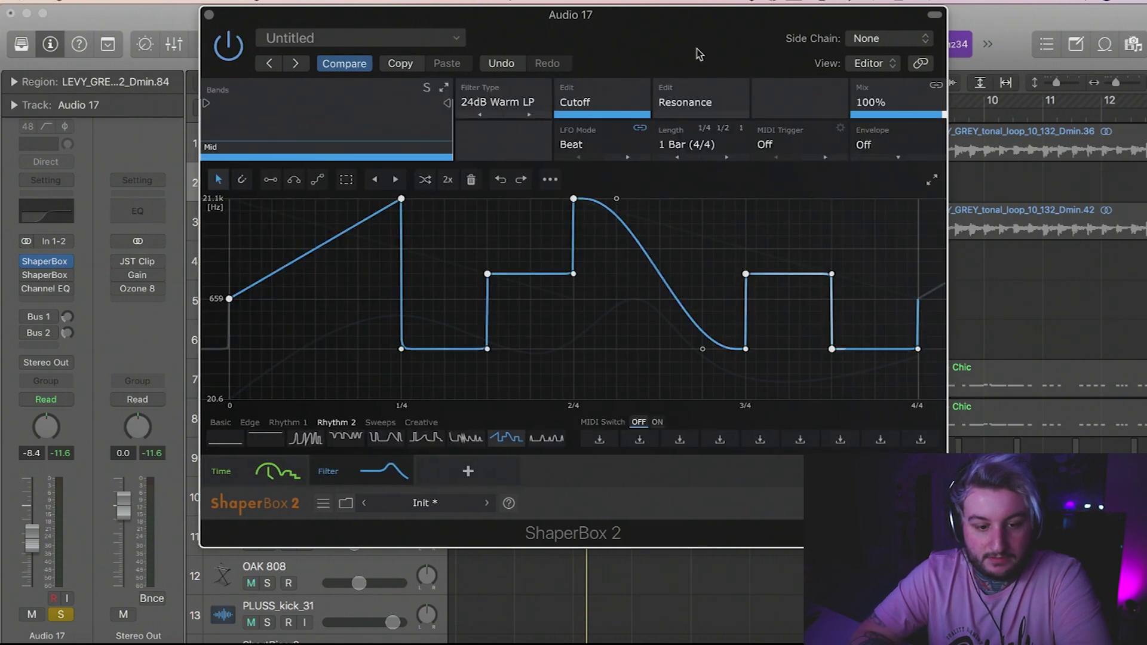
{"action": "key", "text": "space"}
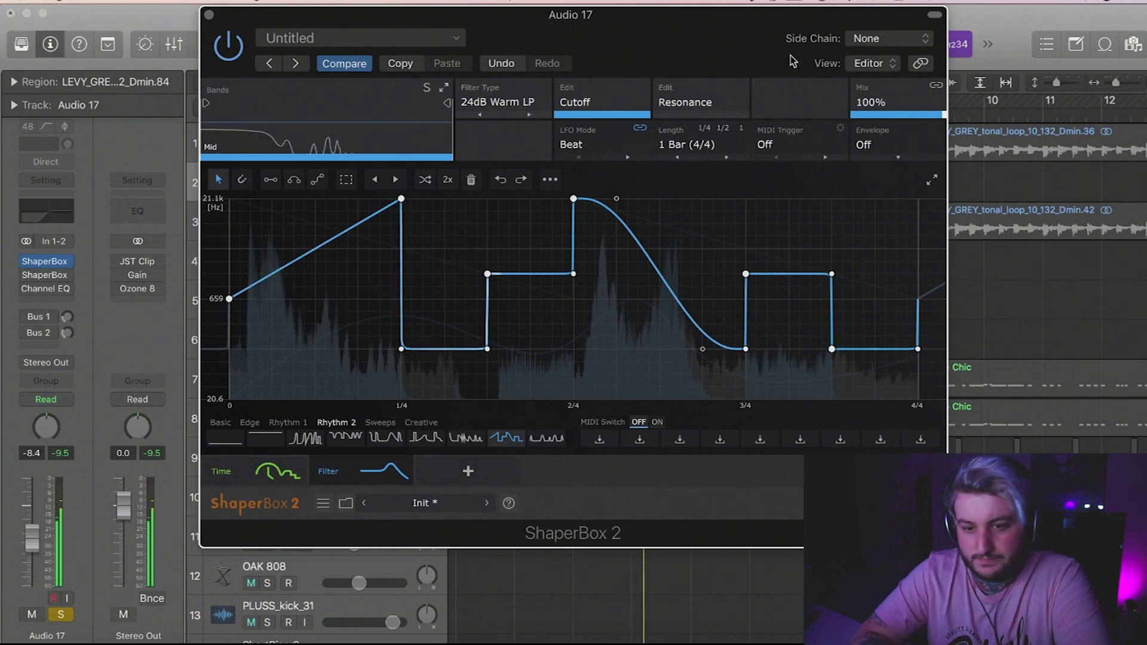
{"action": "mouse_move", "coordinate": [725, 37]}
{"action": "left_mouse_down"}
{"action": "mouse_move", "coordinate": [885, 49]}
{"action": "mouse_move", "coordinate": [894, 35]}
{"action": "mouse_move", "coordinate": [711, 36]}
{"action": "left_mouse_up"}
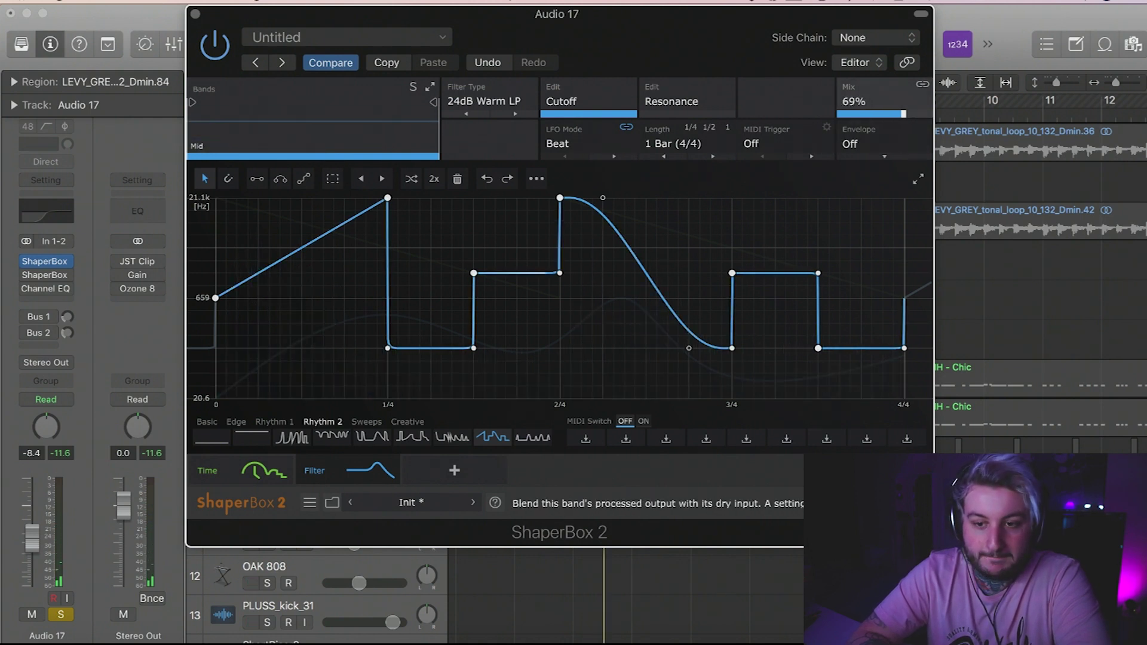
Step: Audition the Filter shaper with its mix at 35%, and raise the mix through 77% to 100%
{"action": "left_click_drag", "start_coordinate": [877, 108], "coordinate": [871, 107]}
{"action": "key", "text": "space"}
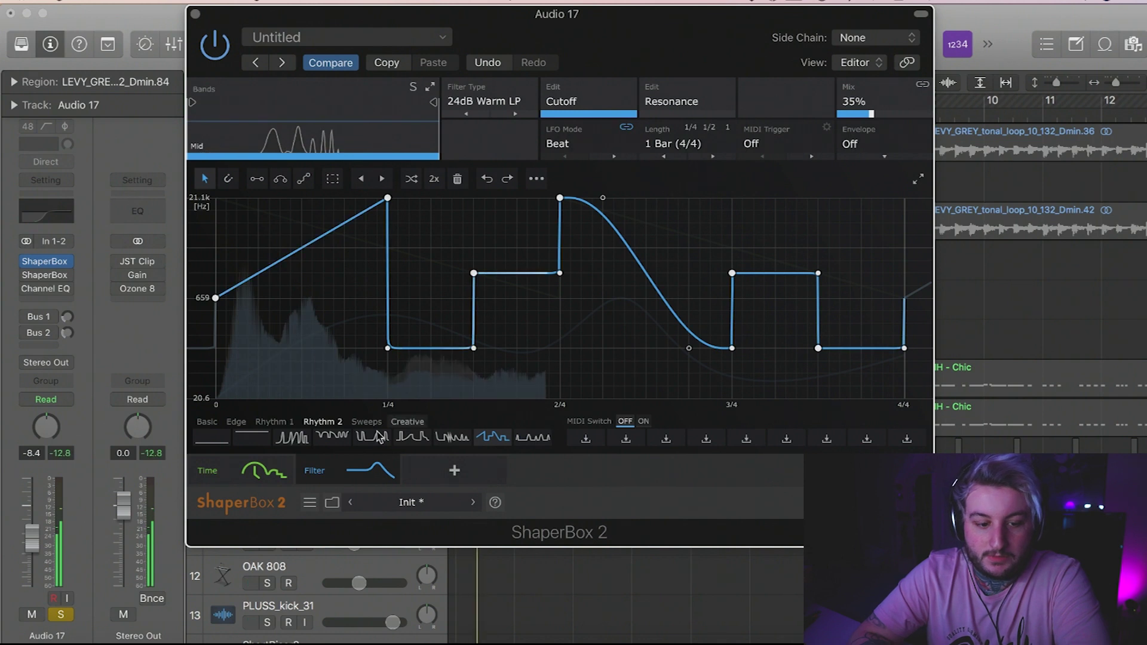
{"action": "left_click_drag", "start_coordinate": [873, 108], "coordinate": [910, 108]}
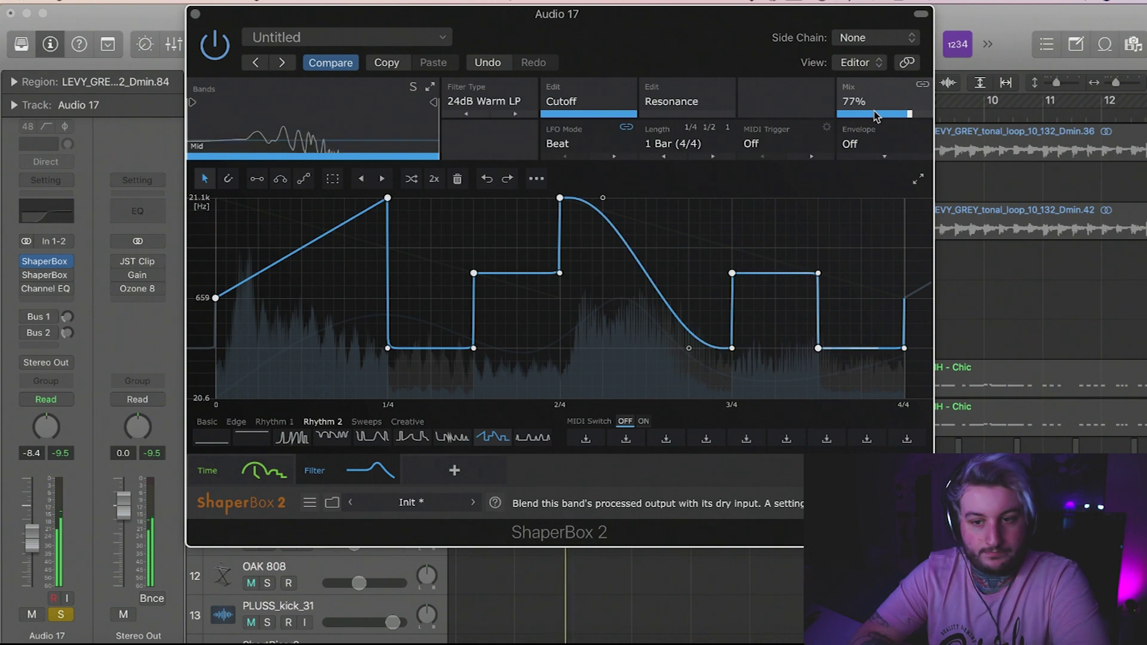
{"action": "left_click_drag", "start_coordinate": [913, 119], "coordinate": [932, 119]}
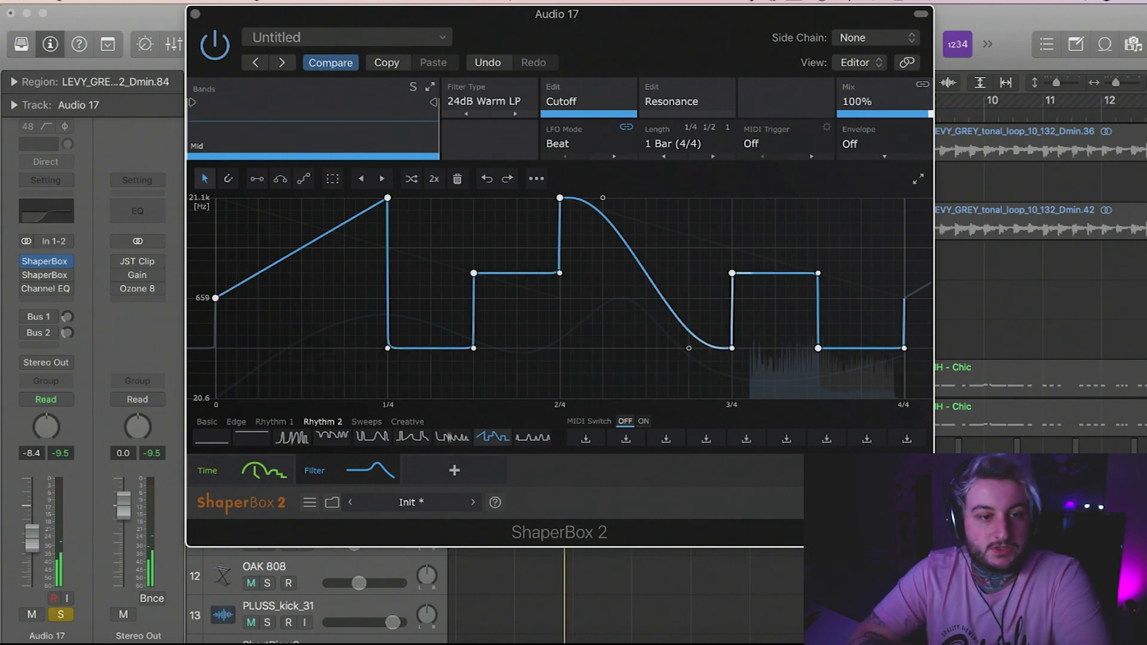
Step: Close the ShaperBox window and delete the Audio 17 track
{"action": "left_click", "coordinate": [195, 14]}
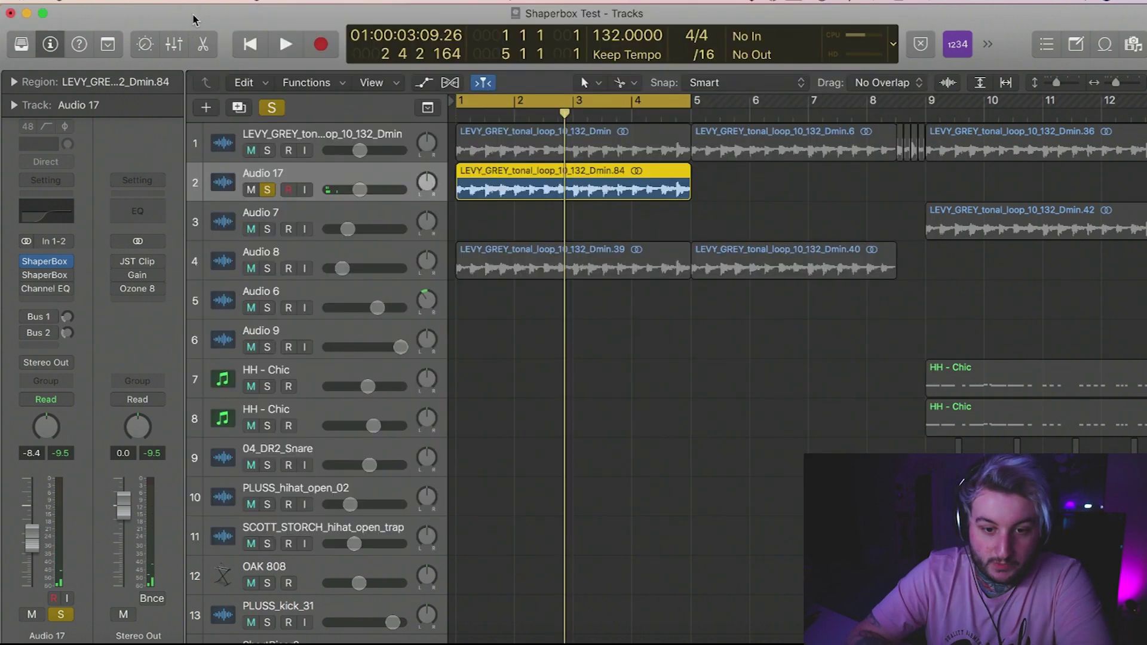
{"action": "left_click", "coordinate": [307, 177]}
{"action": "key", "text": "super+BackSpace"}
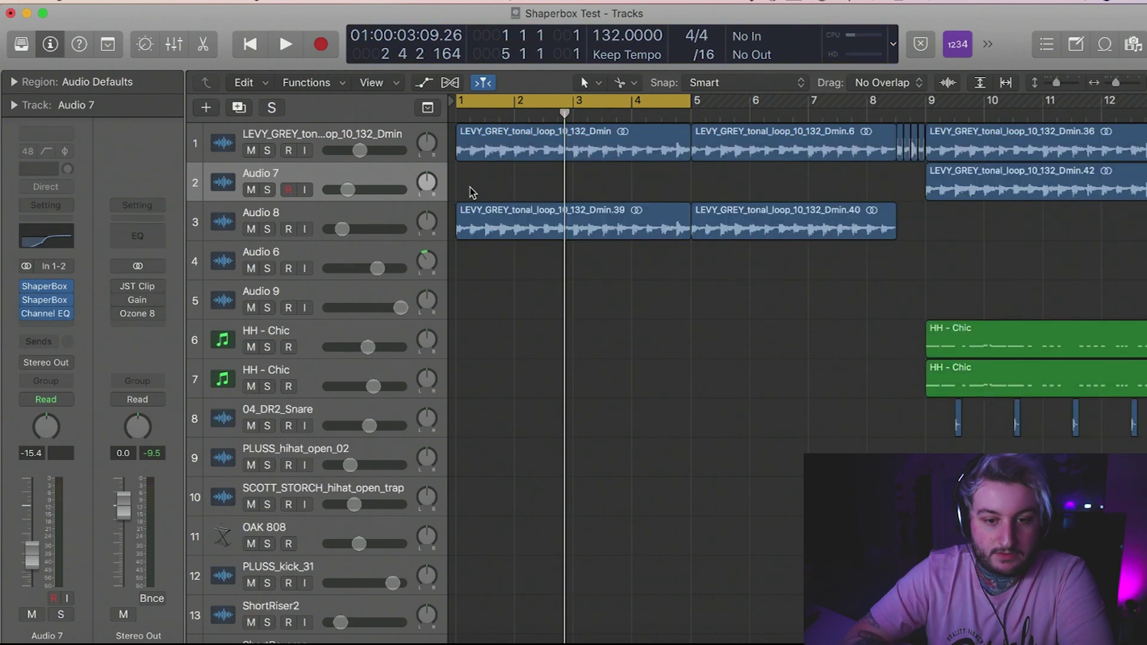
Step: Bypass both ShaperBox inserts and the Channel EQ on the LEVY_GREY tonal loop track, and audition it soloed
{"action": "key", "text": "super+Left"}
{"action": "left_click", "coordinate": [376, 132]}
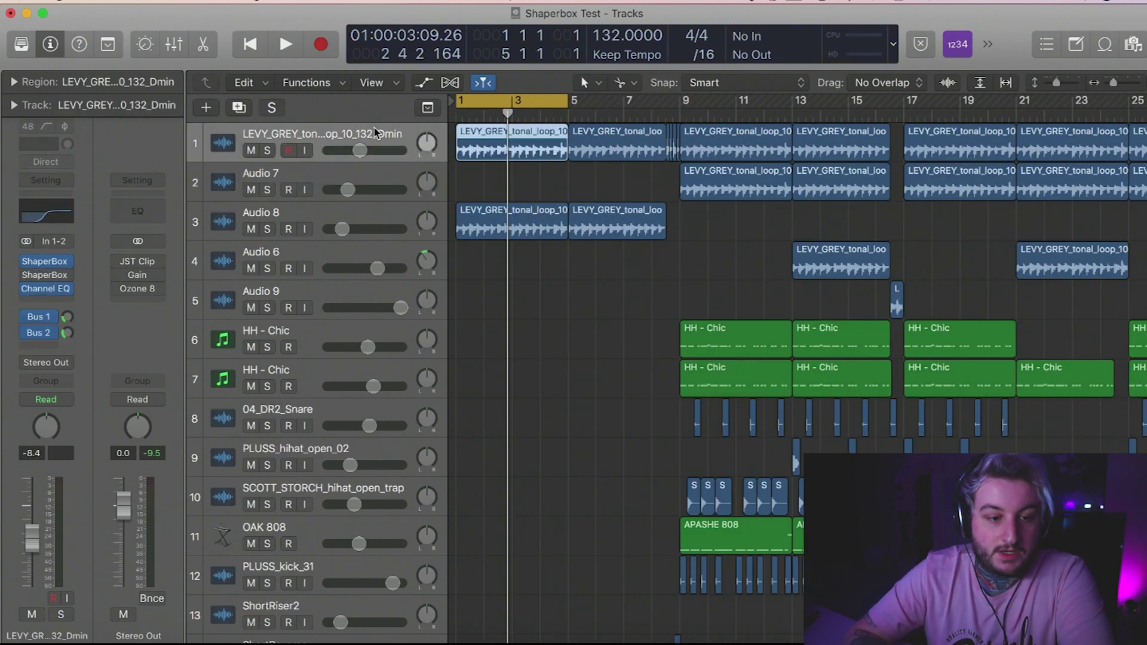
{"action": "left_click_drag", "start_coordinate": [25, 266], "coordinate": [42, 284]}
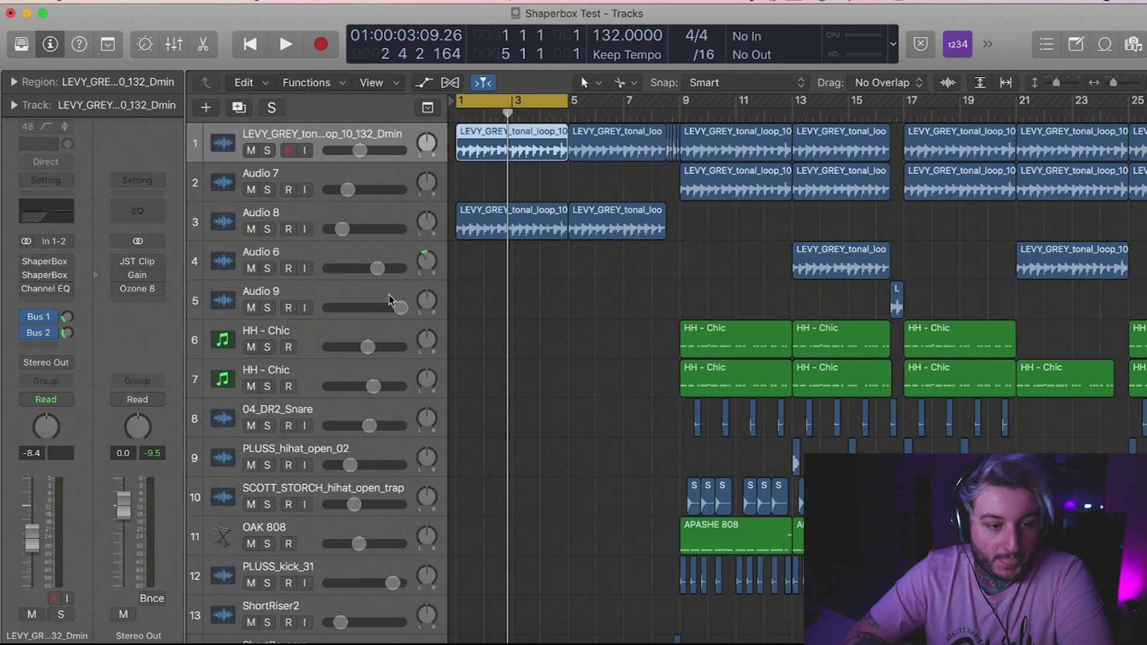
{"action": "left_click", "coordinate": [485, 315]}
{"action": "left_click", "coordinate": [268, 151]}
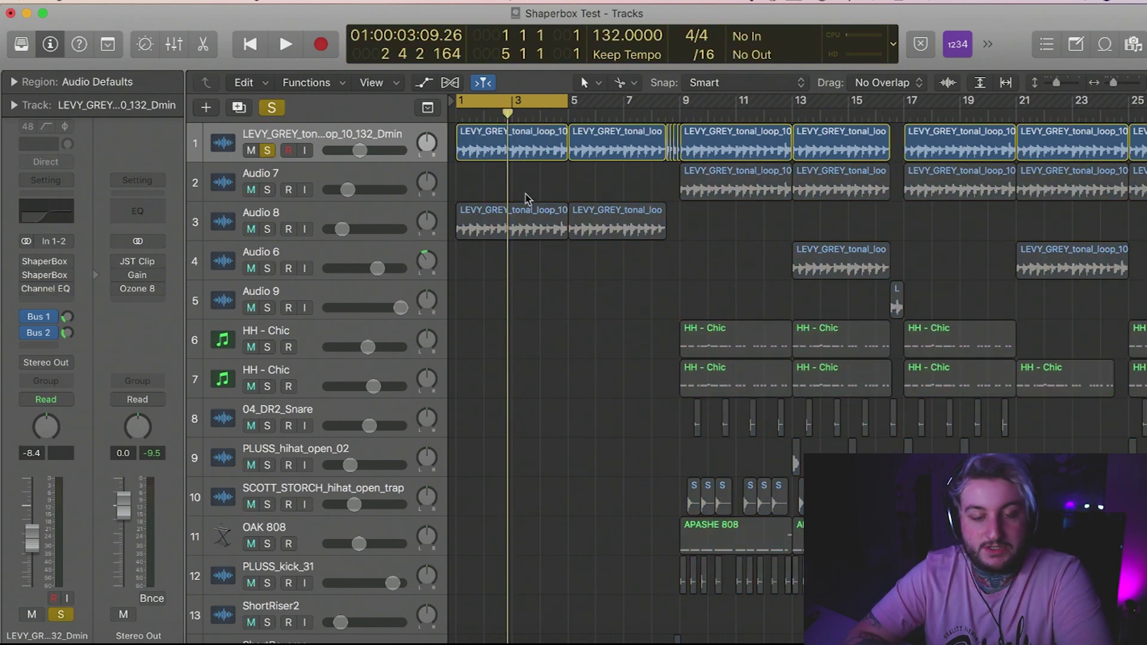
{"action": "key", "text": "space"}
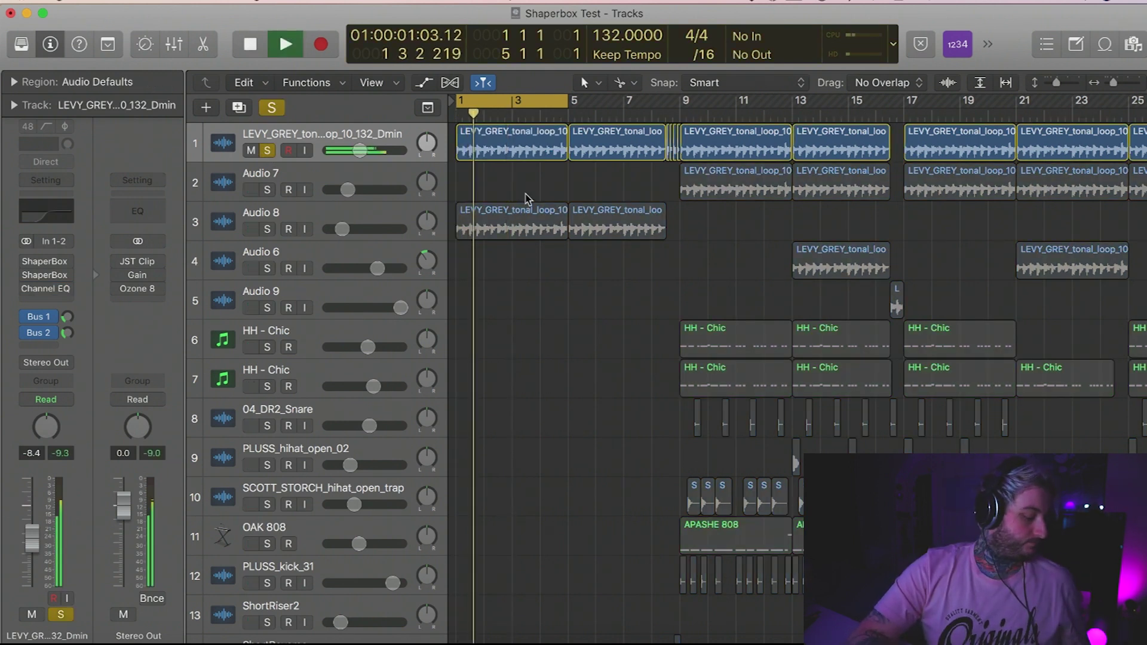
{"action": "key", "text": "space"}
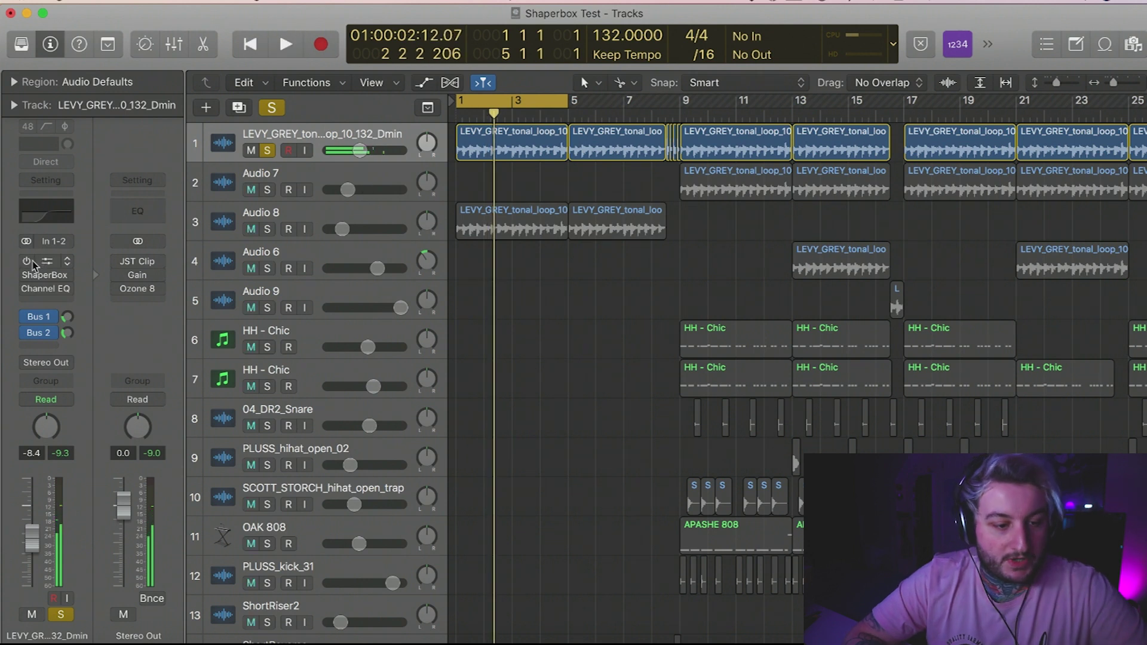
Step: Enable the first ShaperBox insert on the LEVY_GREY tonal loop track and audition its Time shaper pattern
{"action": "left_click", "coordinate": [50, 267]}
{"action": "left_click_drag", "start_coordinate": [675, 39], "coordinate": [674, 73]}
{"action": "key", "text": "space"}
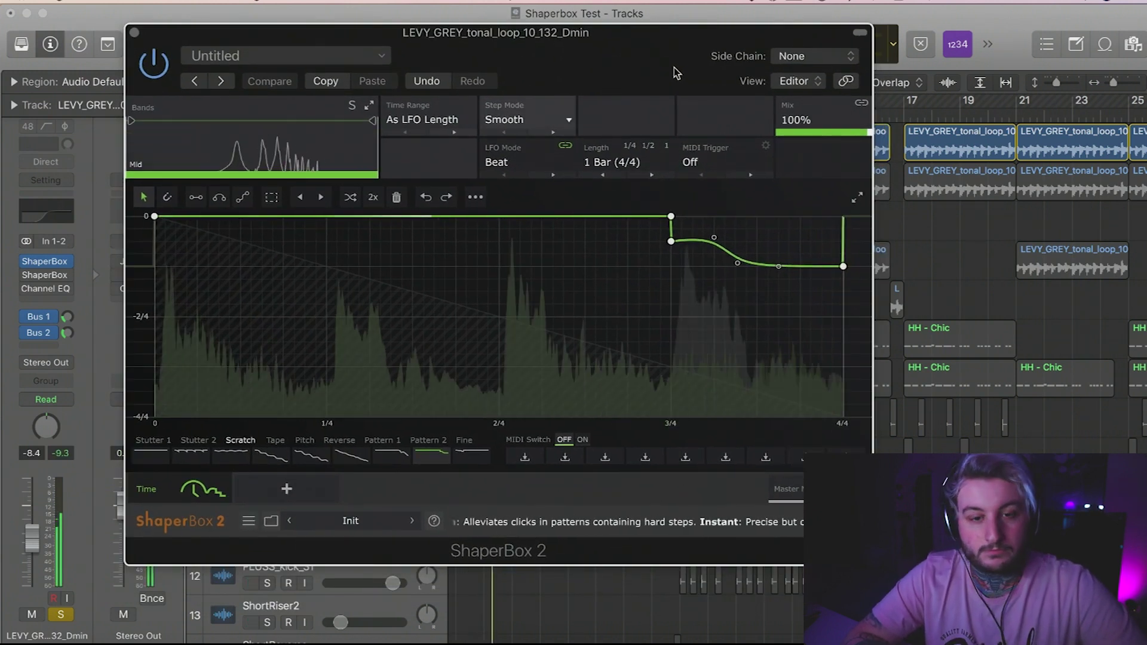
{"action": "key", "text": "space"}
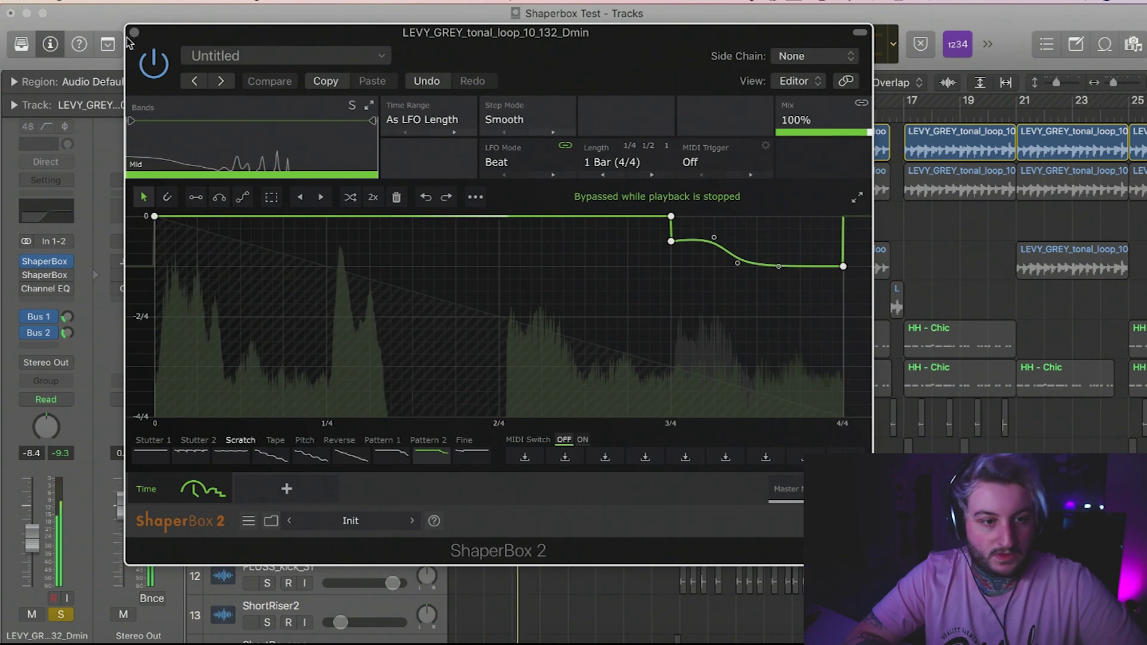
{"action": "left_click", "coordinate": [134, 32]}
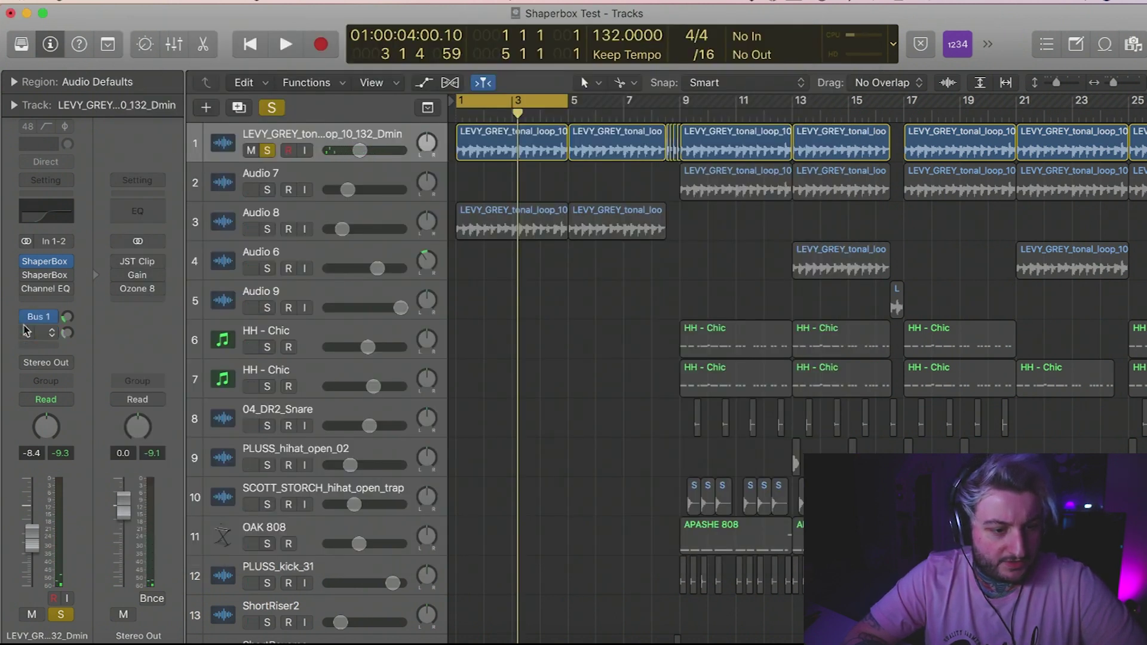
Step: Audition the soloed LEVY_GREY tonal loop with both bus sends off, and replay it with the Channel EQ enabled
{"action": "key", "text": "space"}
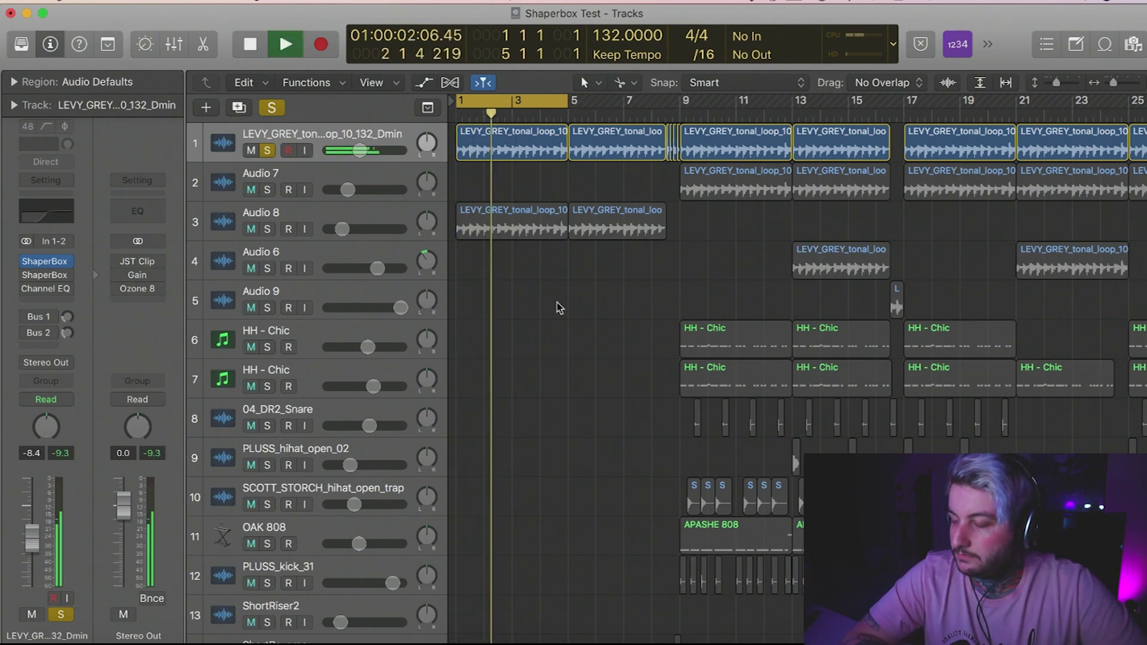
{"action": "key", "text": "space"}
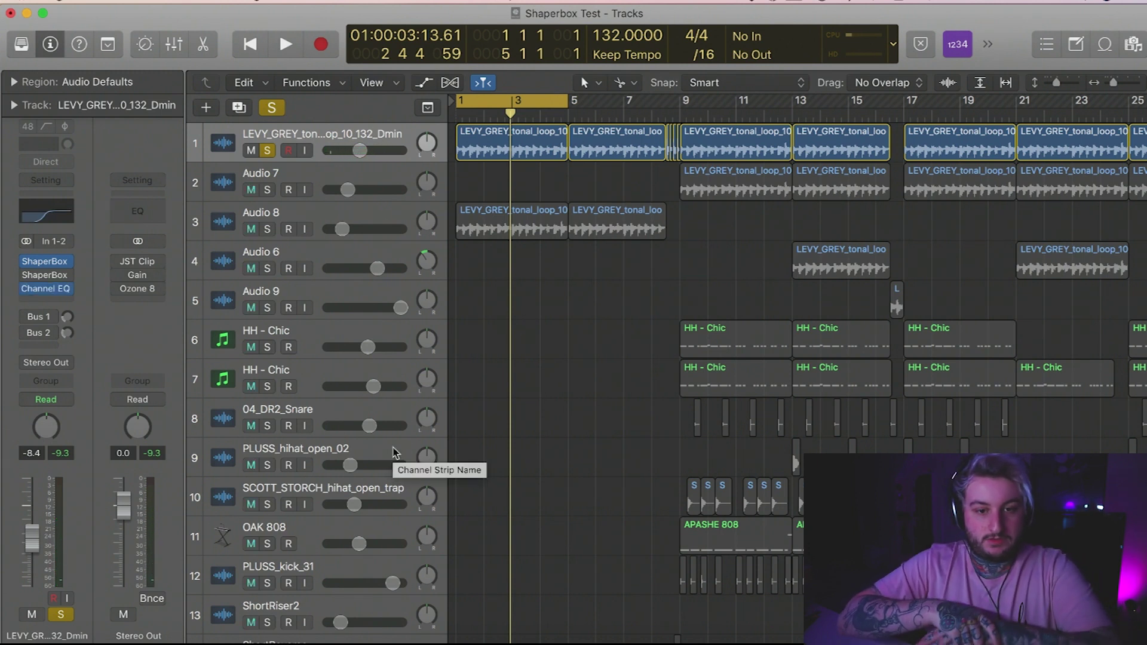
{"action": "key", "text": "space"}
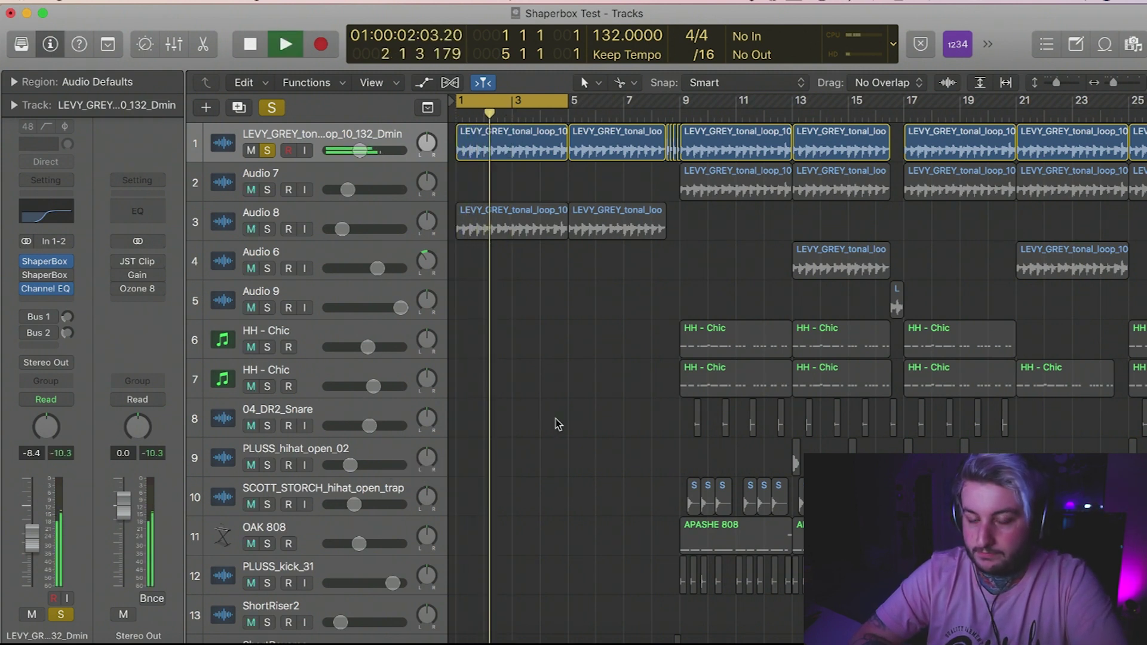
{"action": "key", "text": "space"}
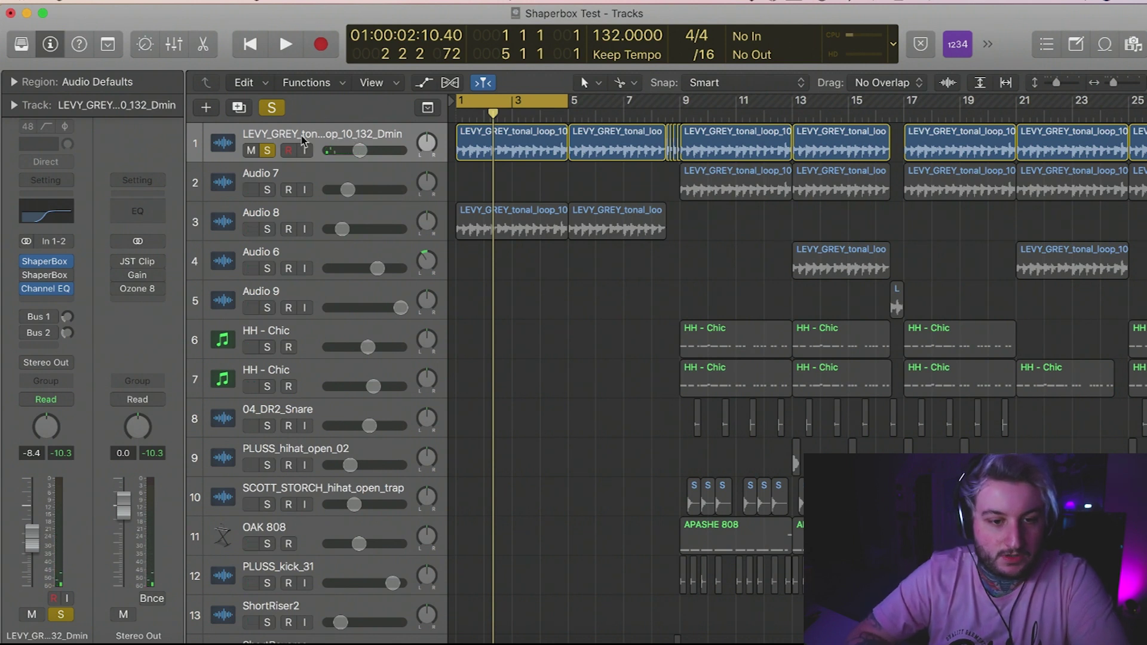
Step: Solo Audio 8 alongside the tonal loop, enable its second ShaperBox insert, audition both layers, and compare the two tracks' insert chains
{"action": "left_click", "coordinate": [317, 217]}
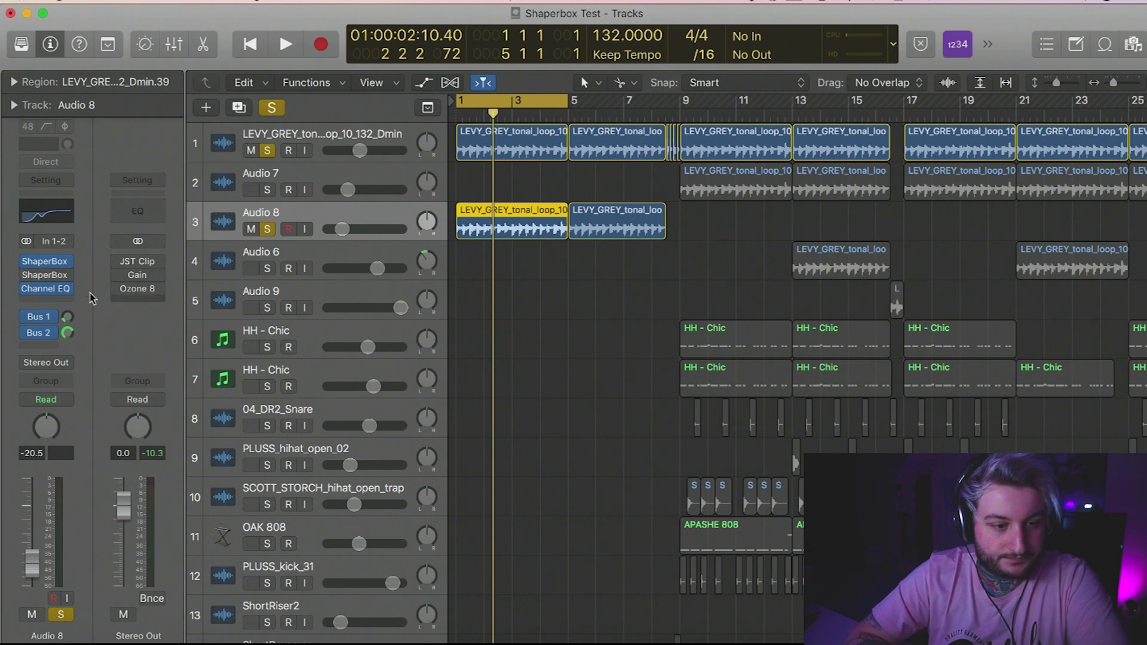
{"action": "key", "text": "space"}
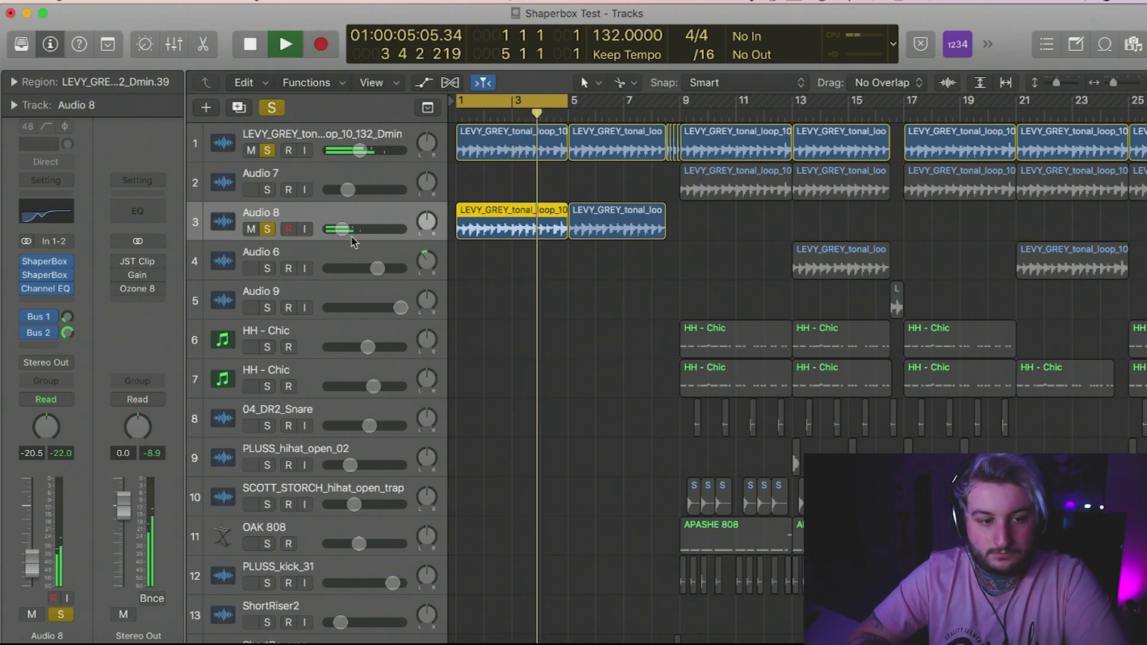
{"action": "key", "text": "space"}
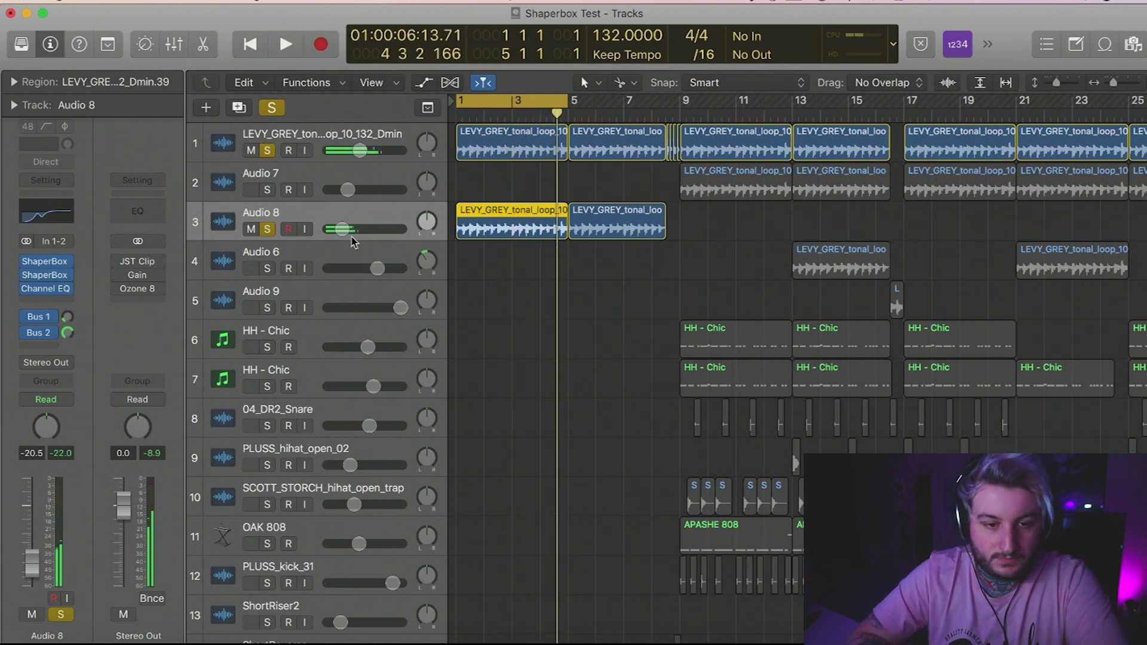
{"action": "left_click", "coordinate": [371, 138]}
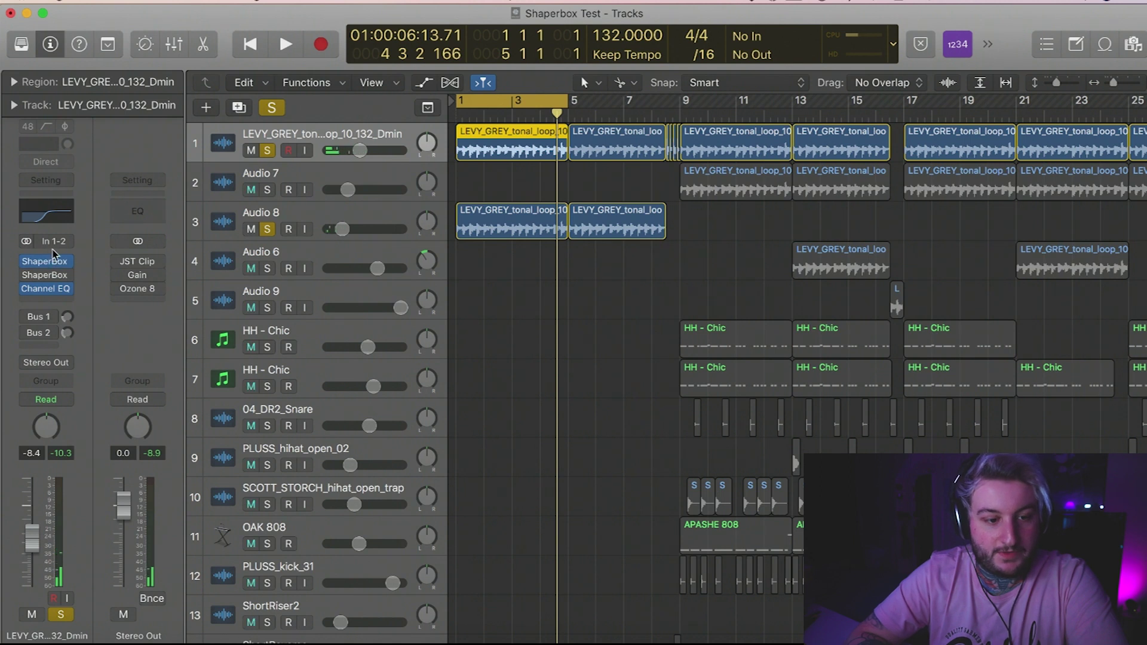
{"action": "left_click", "coordinate": [418, 215]}
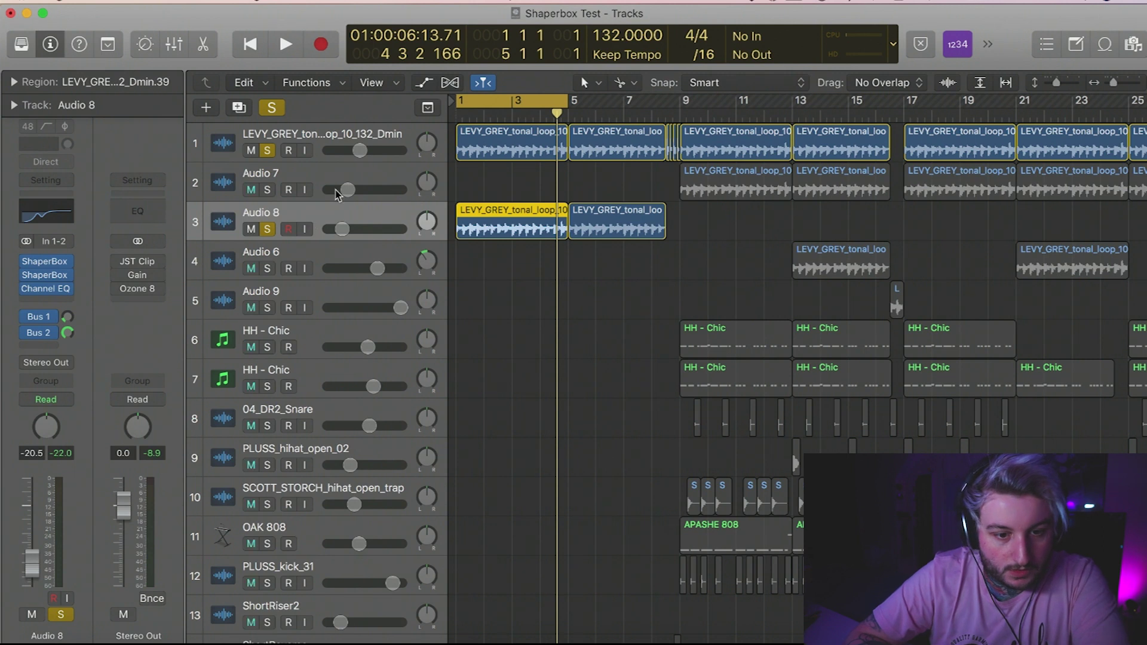
Step: Raise Audio 8's volume to -18.5 dB during playback, and extend the cycle range to bar 9
{"action": "key", "text": "space"}
{"action": "left_click", "coordinate": [516, 320]}
{"action": "left_click_drag", "start_coordinate": [342, 230], "coordinate": [345, 230]}
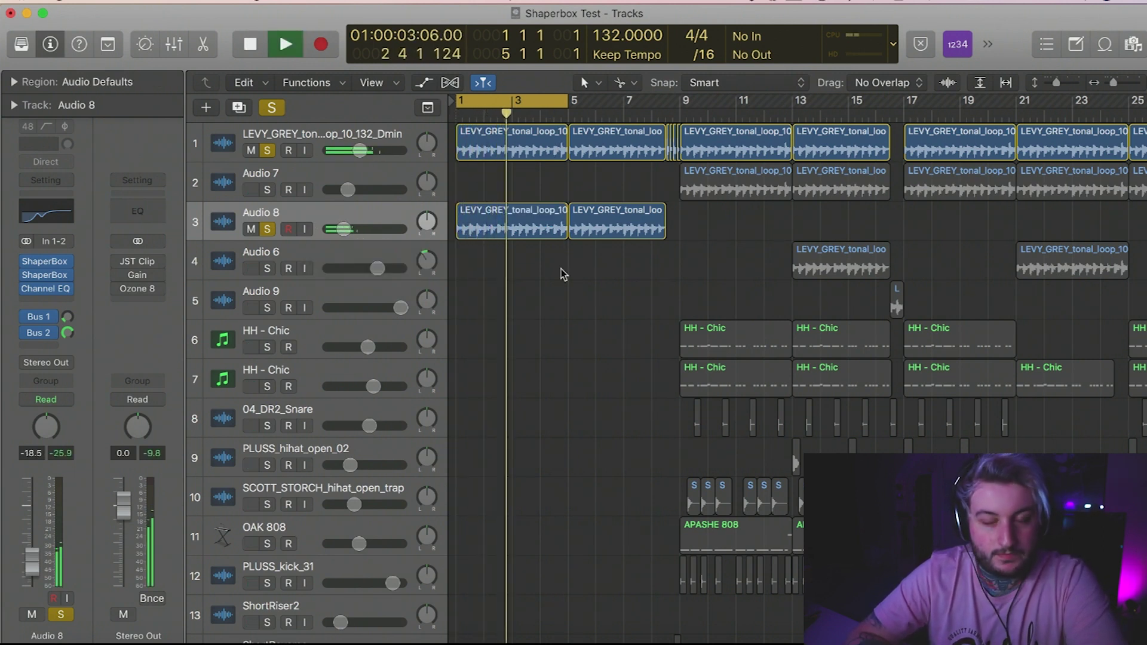
{"action": "left_click_drag", "start_coordinate": [569, 104], "coordinate": [680, 103]}
{"action": "key", "text": "space"}
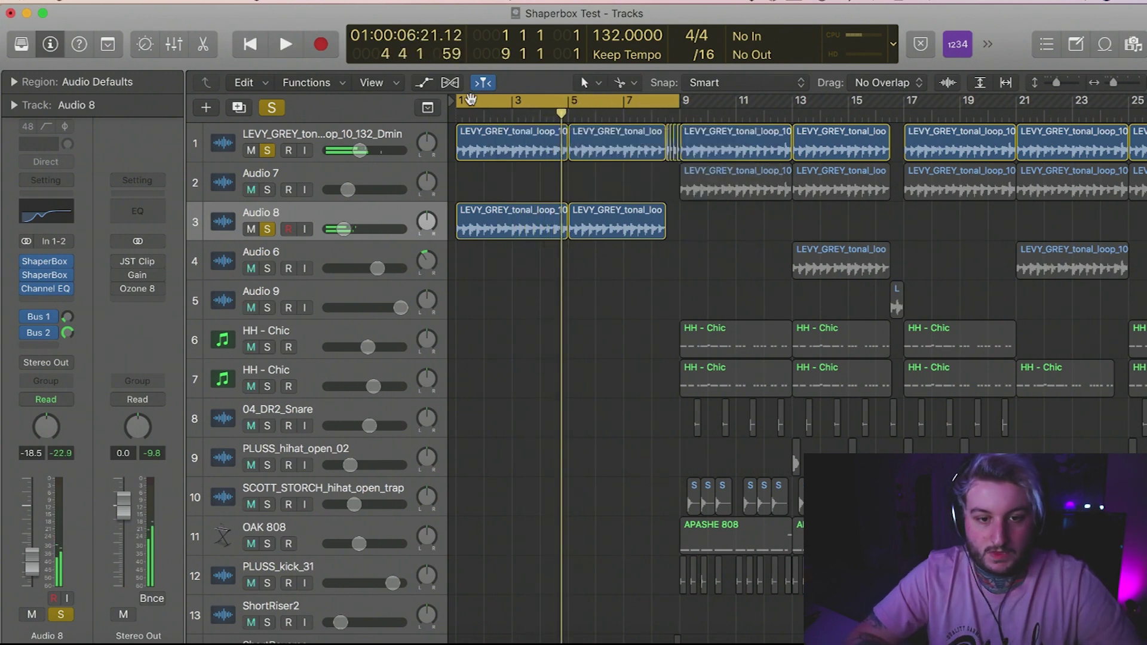
Step: Set the cycle range from bar 13 to bar 16 beat 3, and move the tonal loop's solo to Audio 6
{"action": "left_click_drag", "start_coordinate": [458, 104], "coordinate": [890, 101]}
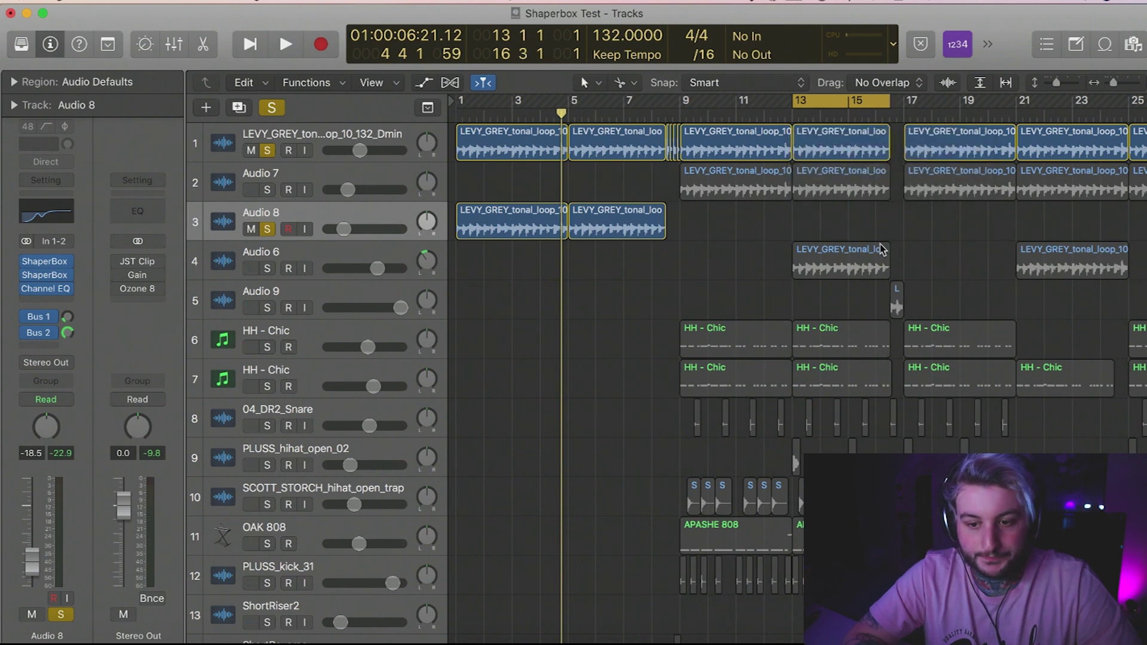
{"action": "left_click", "coordinate": [882, 250]}
{"action": "left_click", "coordinate": [264, 268]}
{"action": "left_click", "coordinate": [323, 256]}
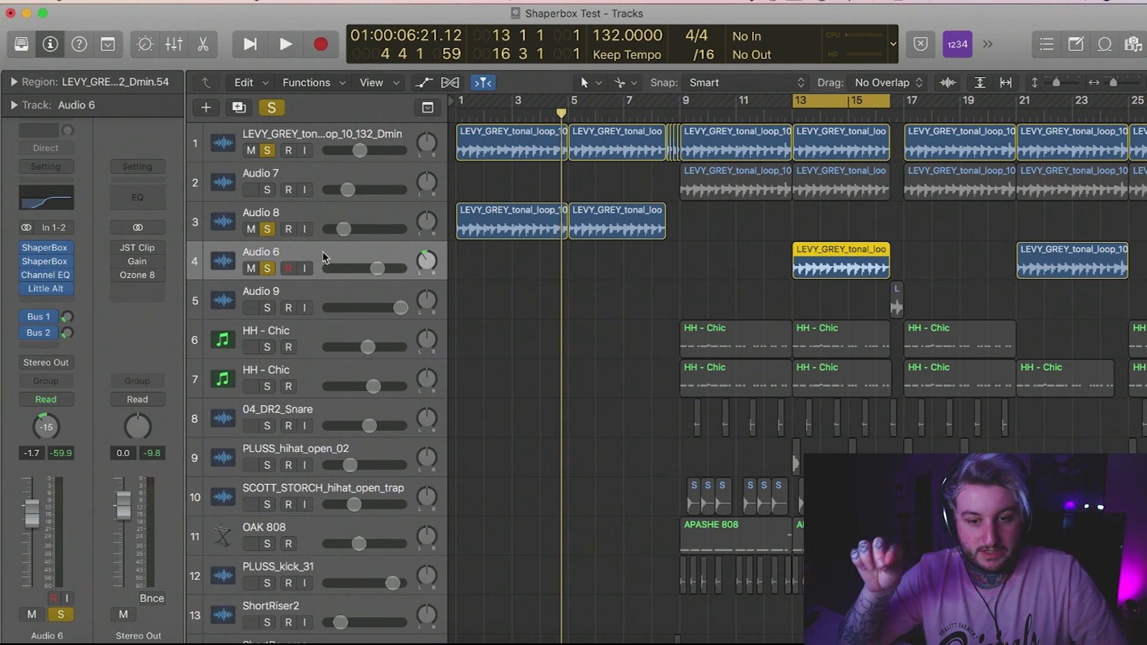
{"action": "left_click", "coordinate": [268, 151]}
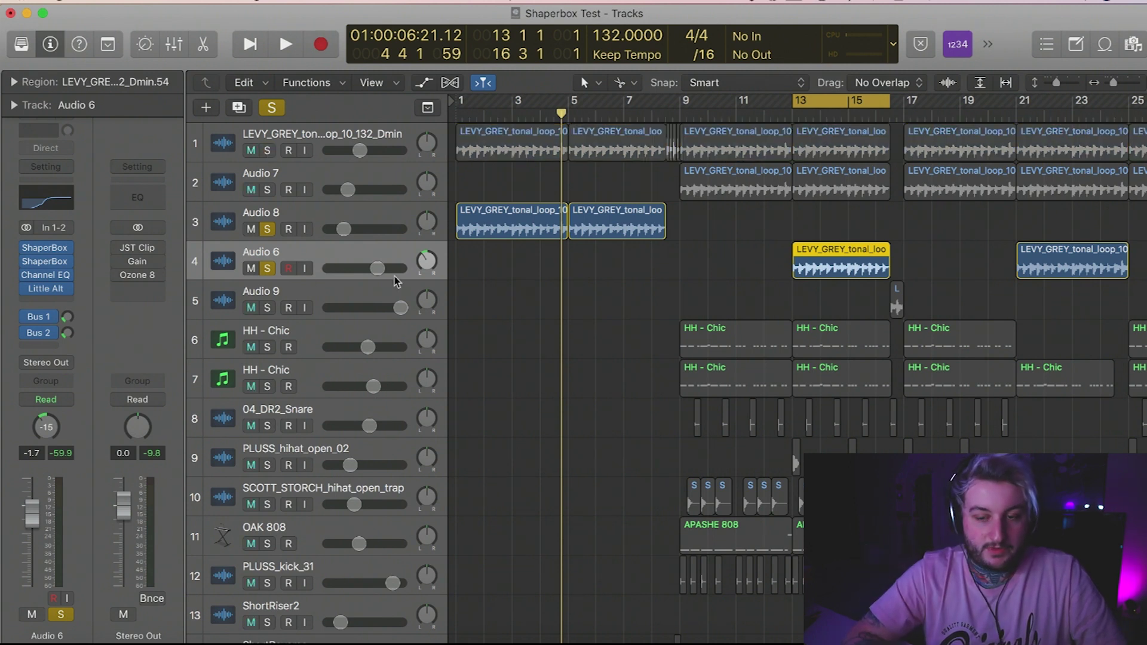
Step: Audition Audio 6 over the cycled bars, and remove the solo from Audio 6 and Audio 8
{"action": "key", "text": "space"}
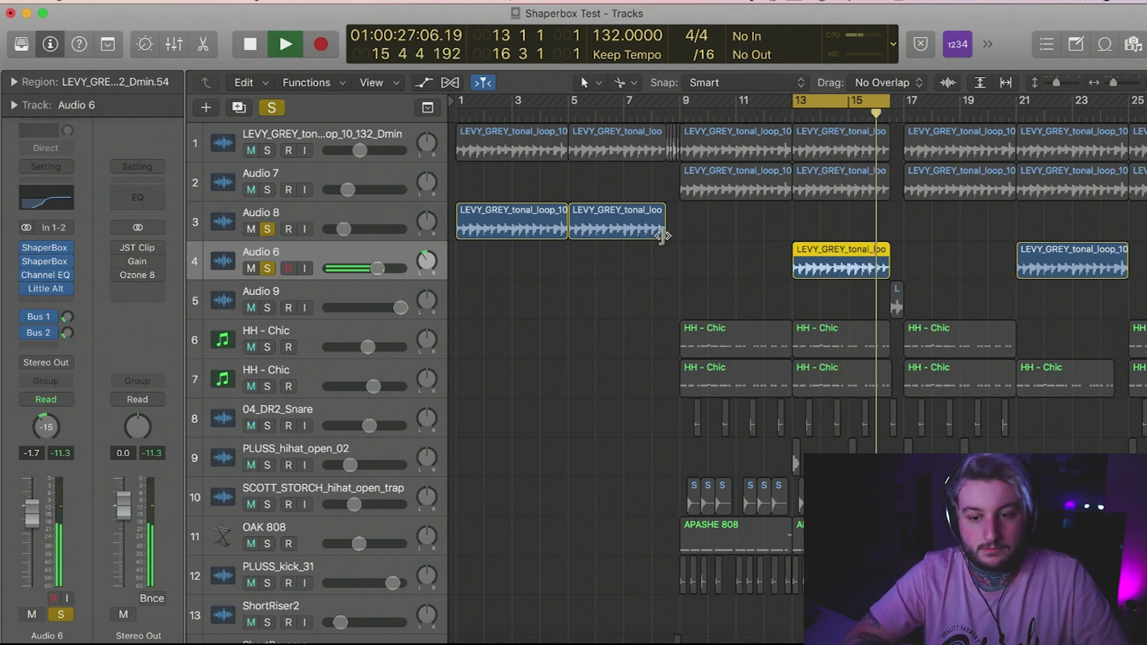
{"action": "key", "text": "space"}
{"action": "left_click", "coordinate": [678, 245]}
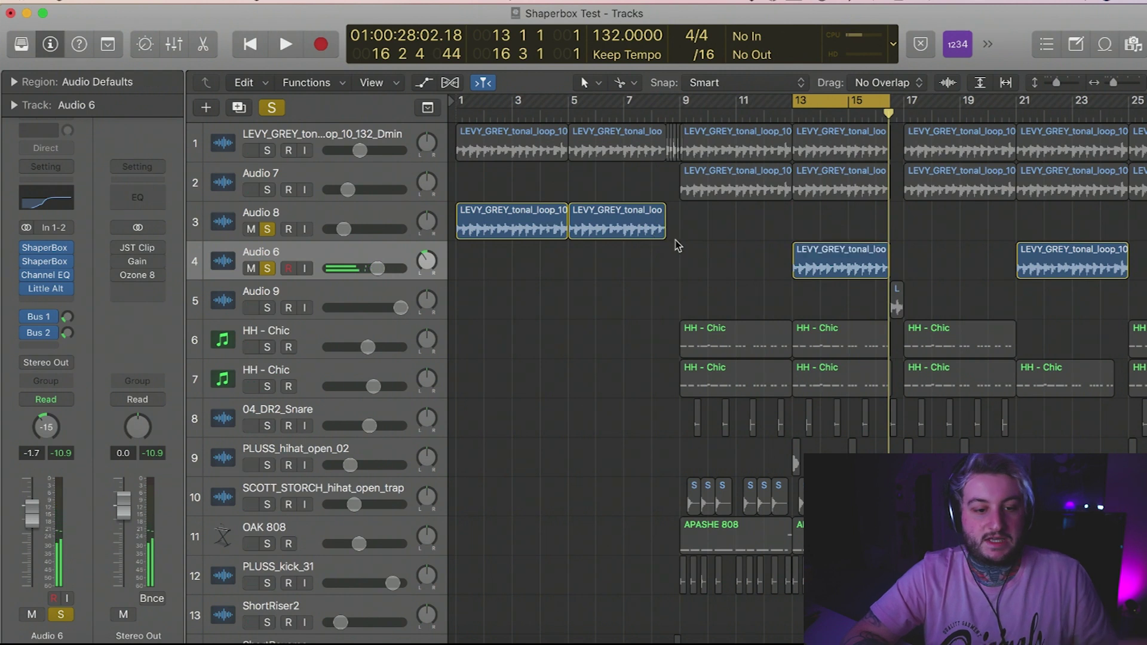
{"action": "left_click", "coordinate": [267, 268]}
{"action": "left_click", "coordinate": [267, 229]}
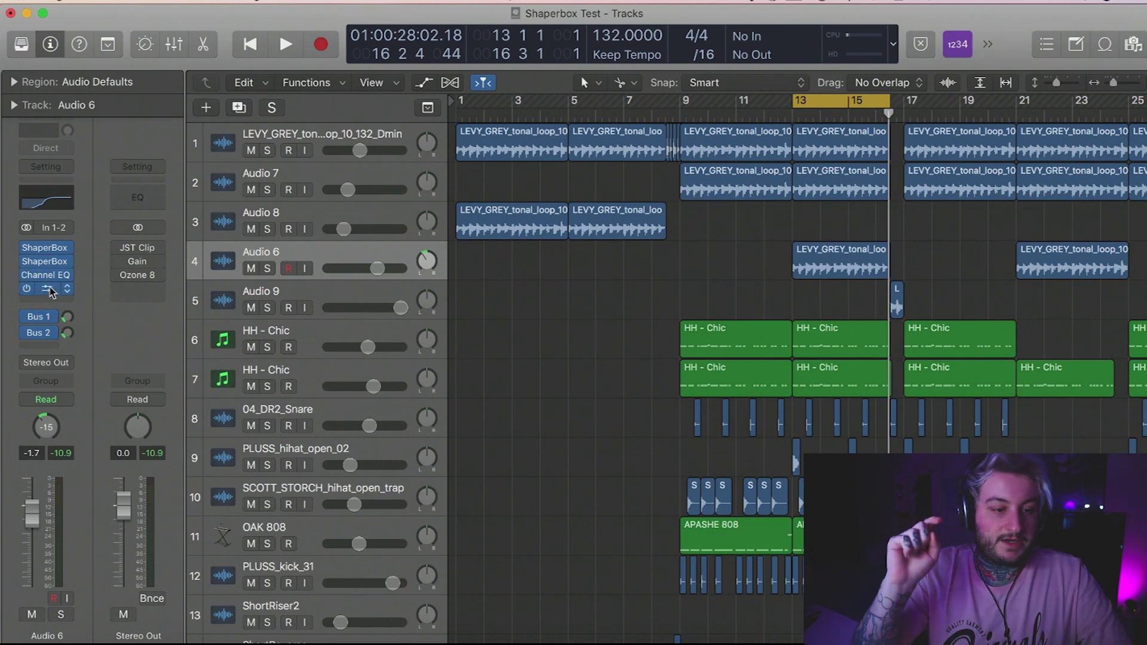
Step: Inspect the Width shaper in Audio 6's second ShaperBox insert and the pitch and formant settings in its Little AlterBoy
{"action": "left_click", "coordinate": [47, 263]}
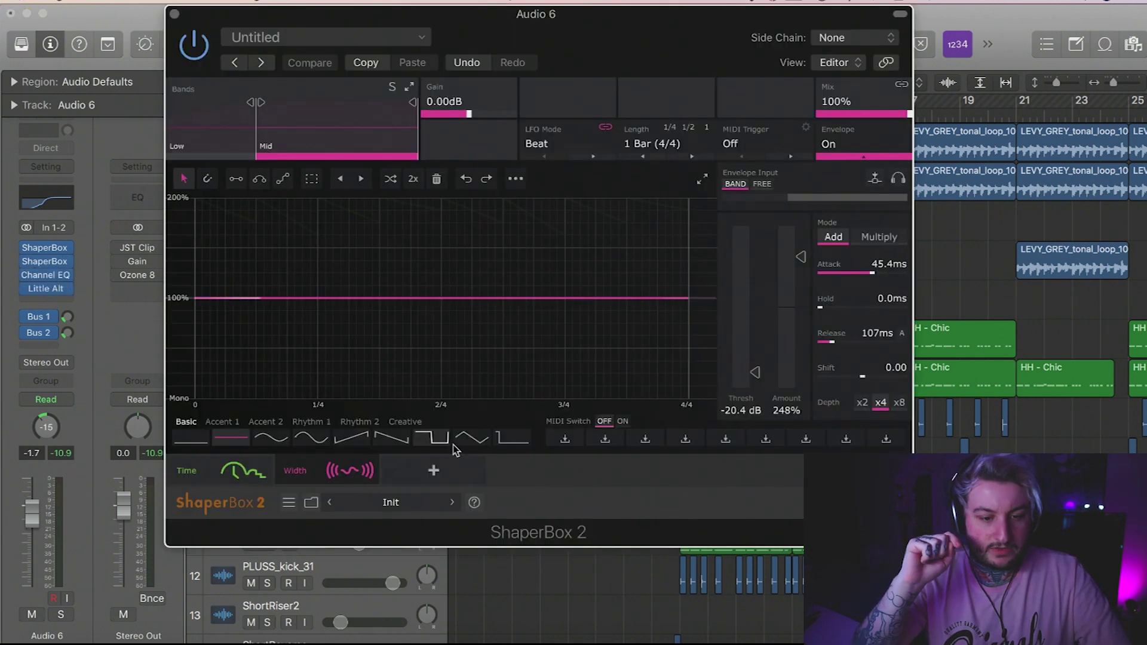
{"action": "left_click", "coordinate": [174, 14]}
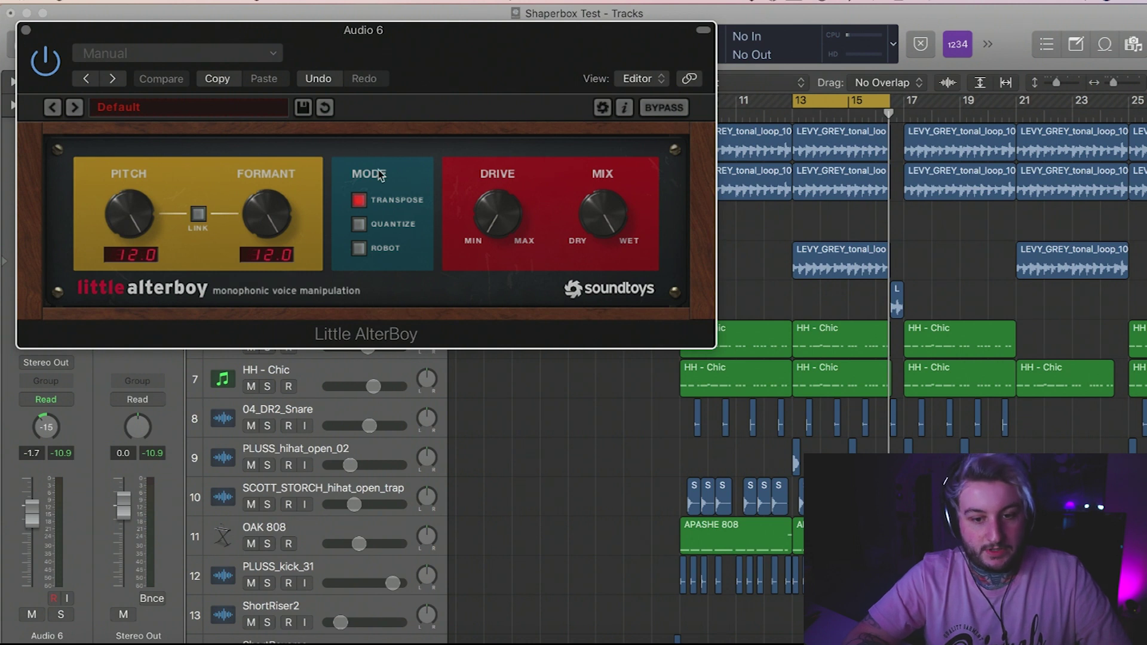
{"action": "left_click_drag", "start_coordinate": [542, 39], "coordinate": [698, 40]}
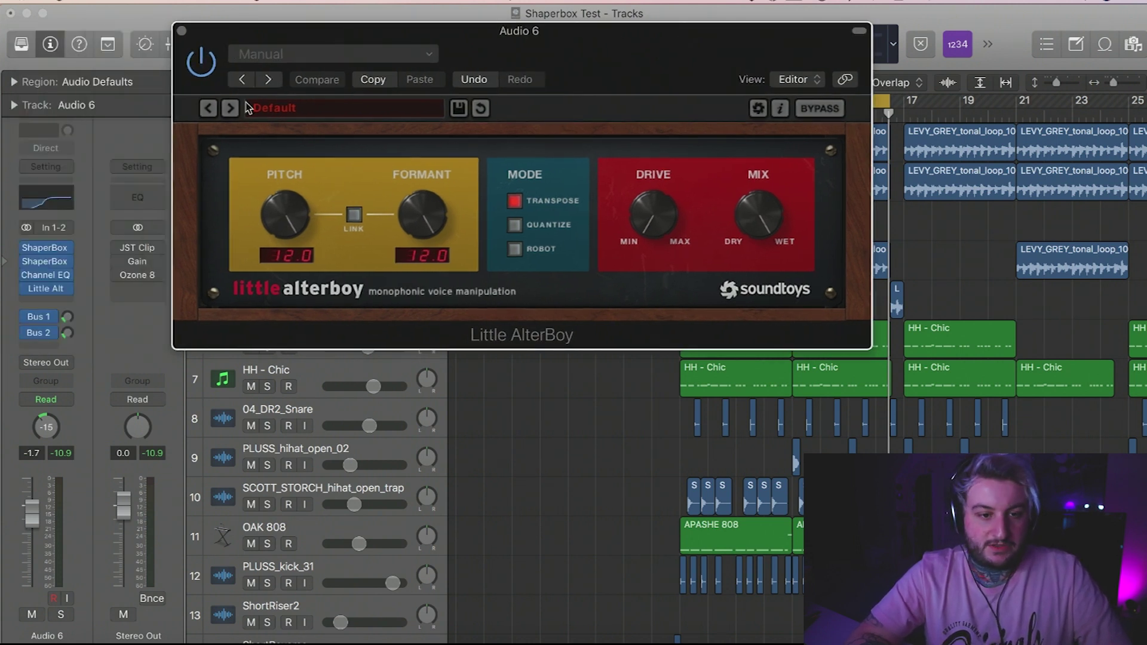
Step: Bypass Little AlterBoy on Audio 6, close its window, and audition the track soloed
{"action": "key", "text": "space"}
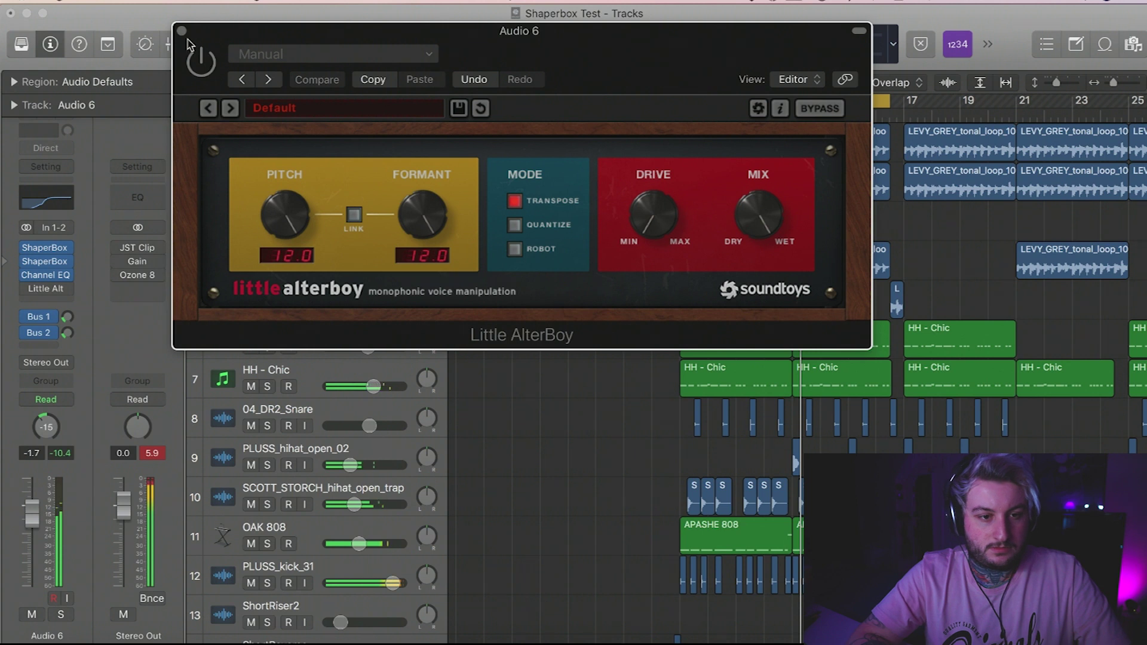
{"action": "left_click", "coordinate": [182, 32]}
{"action": "left_click", "coordinate": [266, 269]}
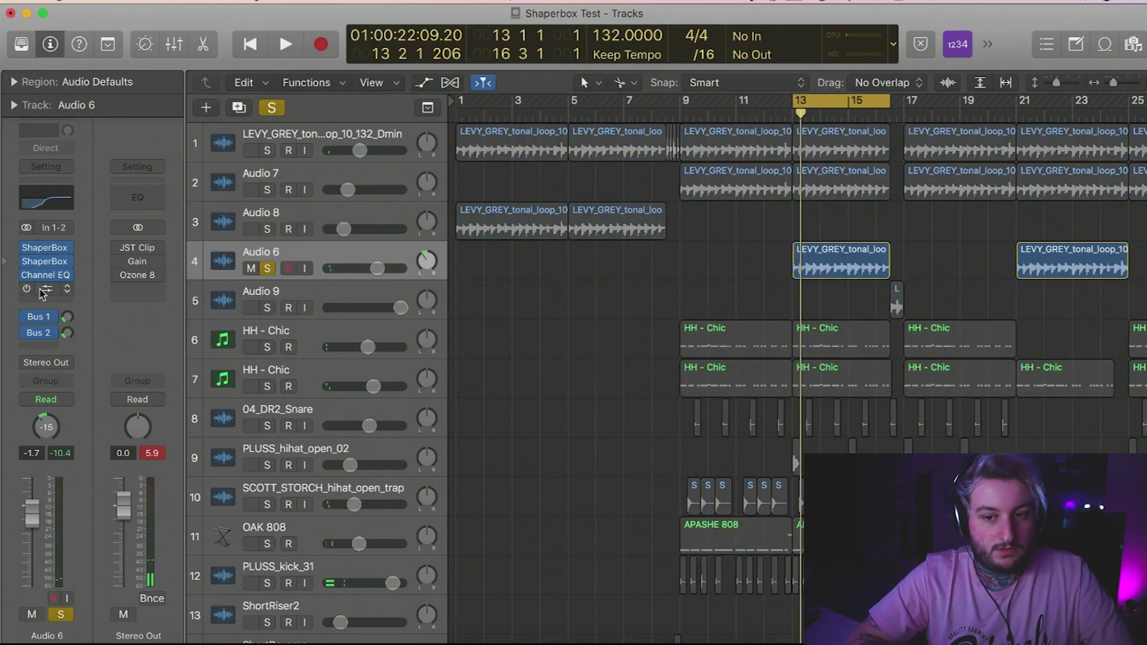
{"action": "key", "text": "space"}
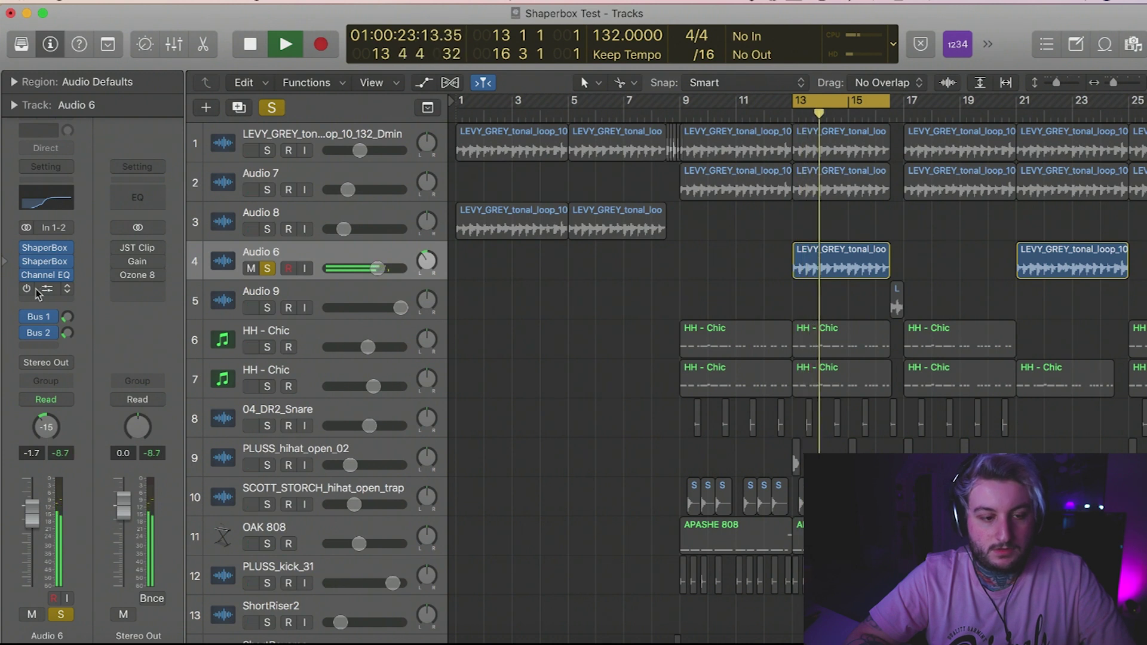
{"action": "key", "text": "space"}
Step: Re-enable Little AlterBoy on Audio 6 and audition the soloed track again
{"action": "left_click", "coordinate": [25, 289]}
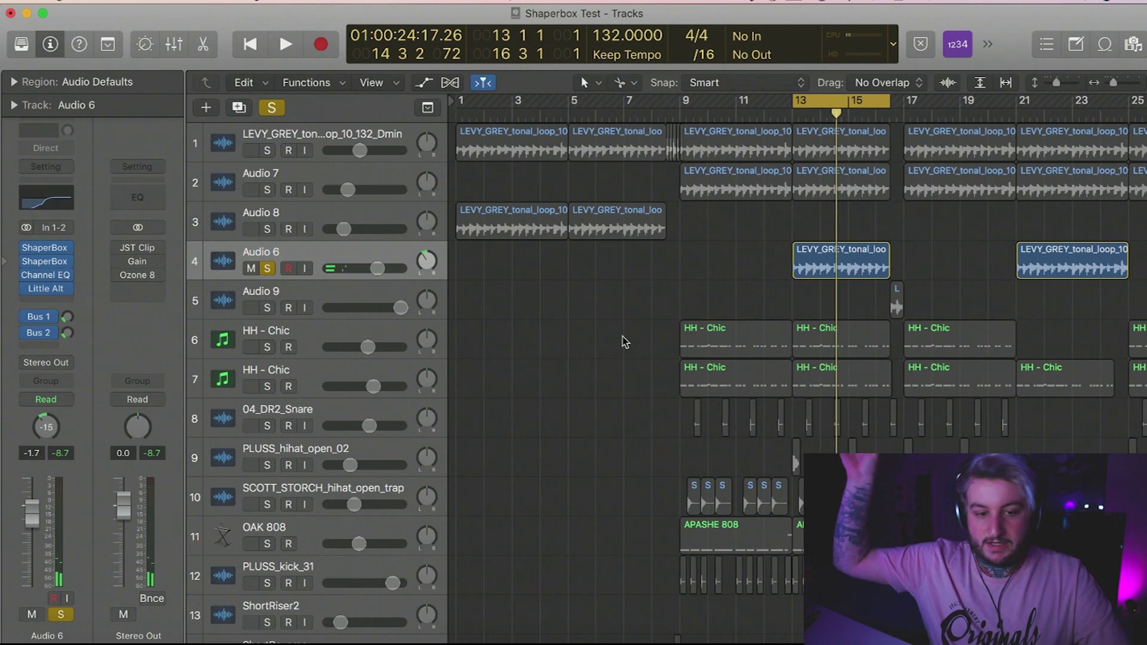
{"action": "key", "text": "space"}
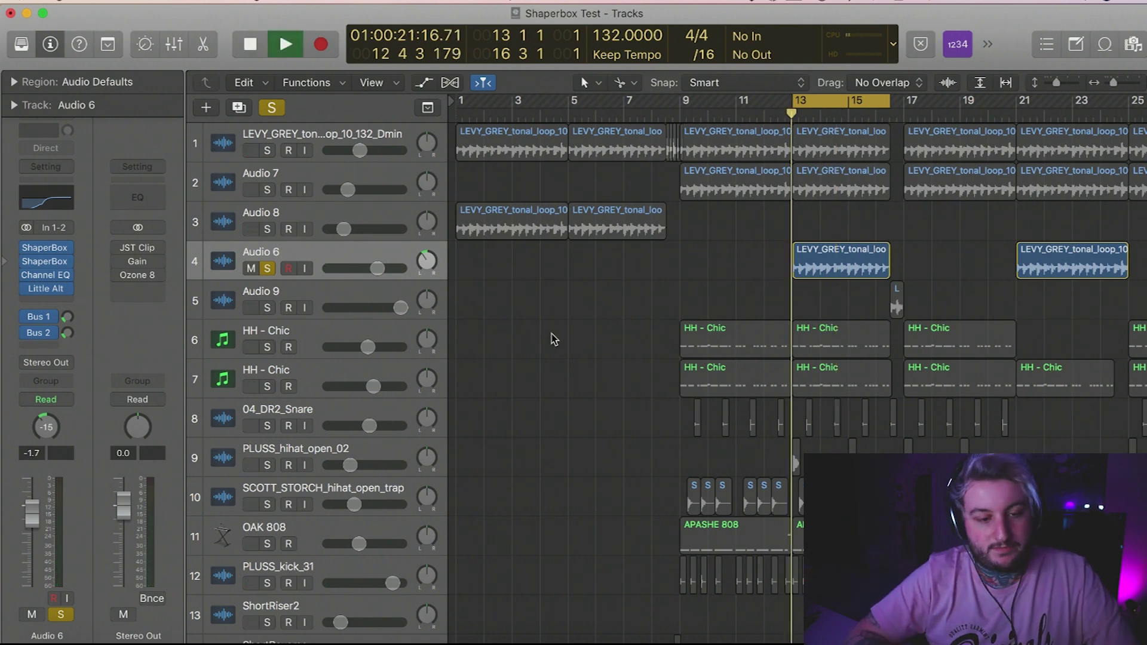
{"action": "key", "text": "space"}
Step: Solo Audio 7 and the LEVY_GREY tonal loop together with Audio 6, audition the layers, and return the playhead to the start
{"action": "left_click", "coordinate": [267, 190]}
{"action": "left_click", "coordinate": [267, 151]}
{"action": "key", "text": "space"}
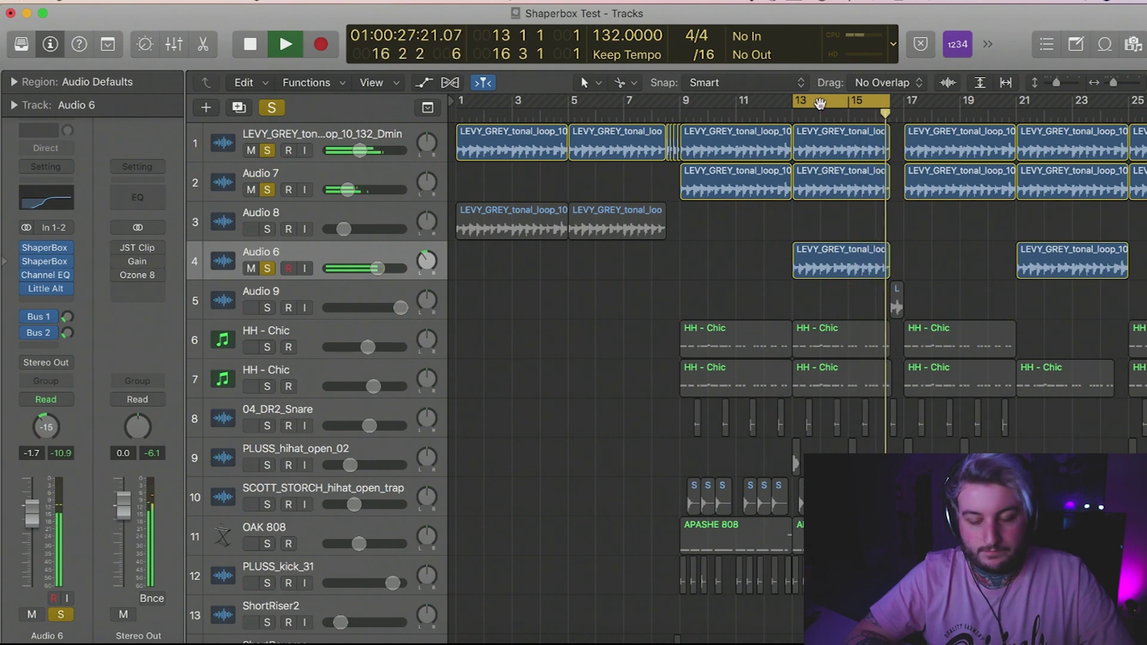
{"action": "key", "text": "space"}
{"action": "key", "text": "Return"}
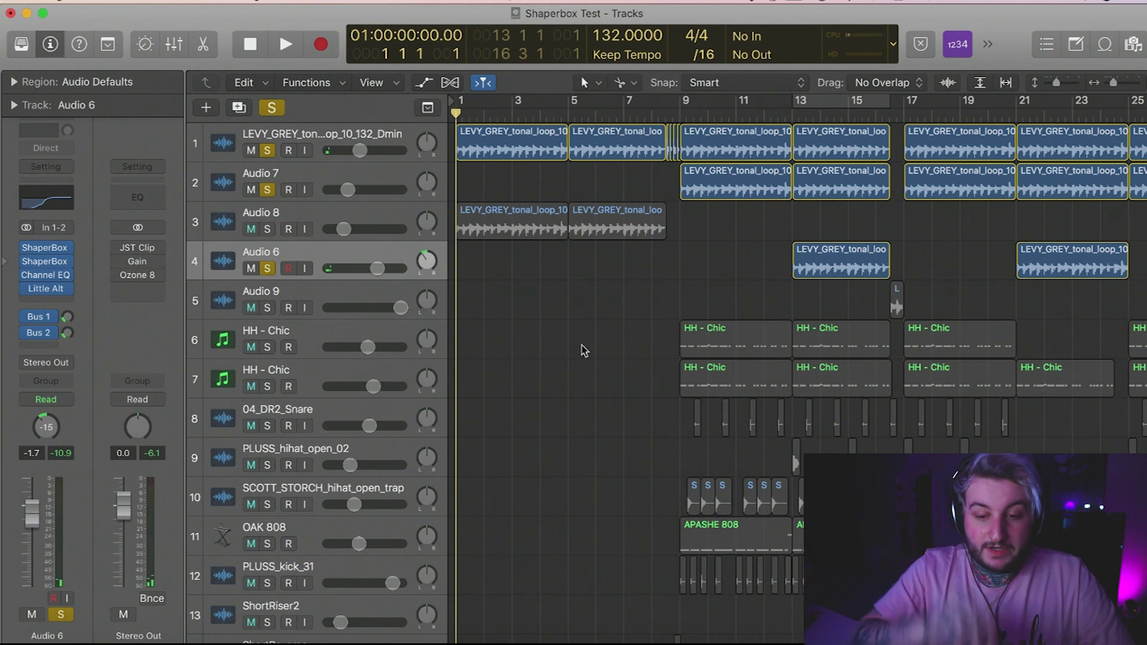
Step: Leave only the first HH - Chic track soloed, and set the cycle range from bar 9 to bar 13
{"action": "left_click", "coordinate": [266, 349]}
{"action": "left_click", "coordinate": [332, 336]}
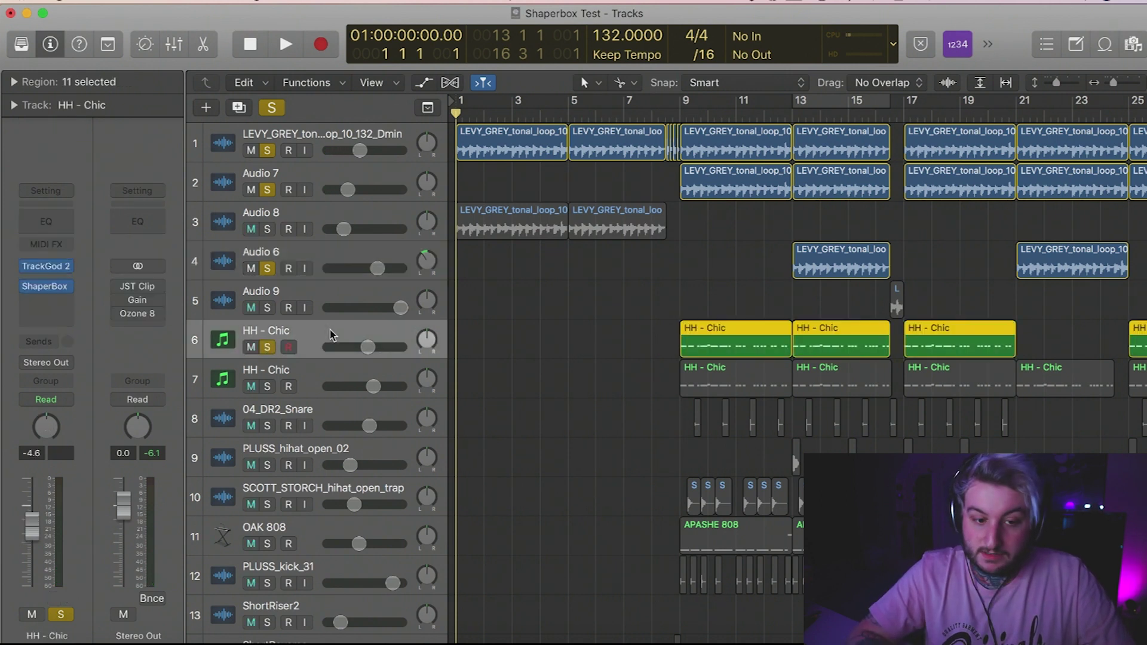
{"action": "left_click_drag", "start_coordinate": [267, 273], "coordinate": [267, 154]}
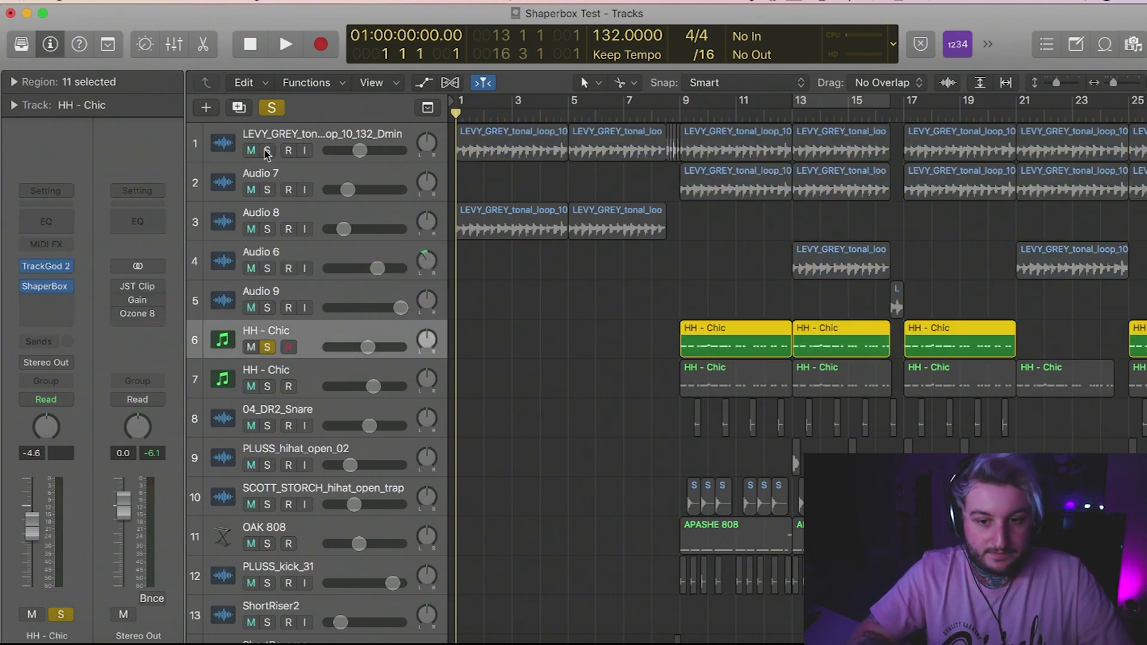
{"action": "left_click_drag", "start_coordinate": [687, 107], "coordinate": [792, 107]}
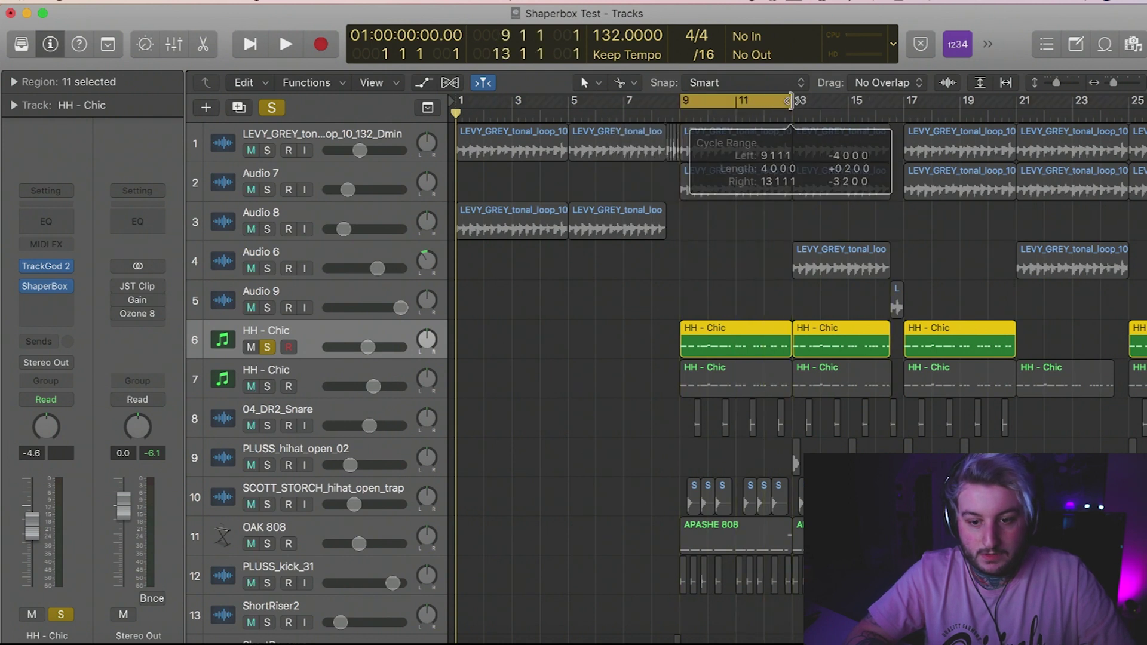
{"action": "left_click", "coordinate": [723, 232]}
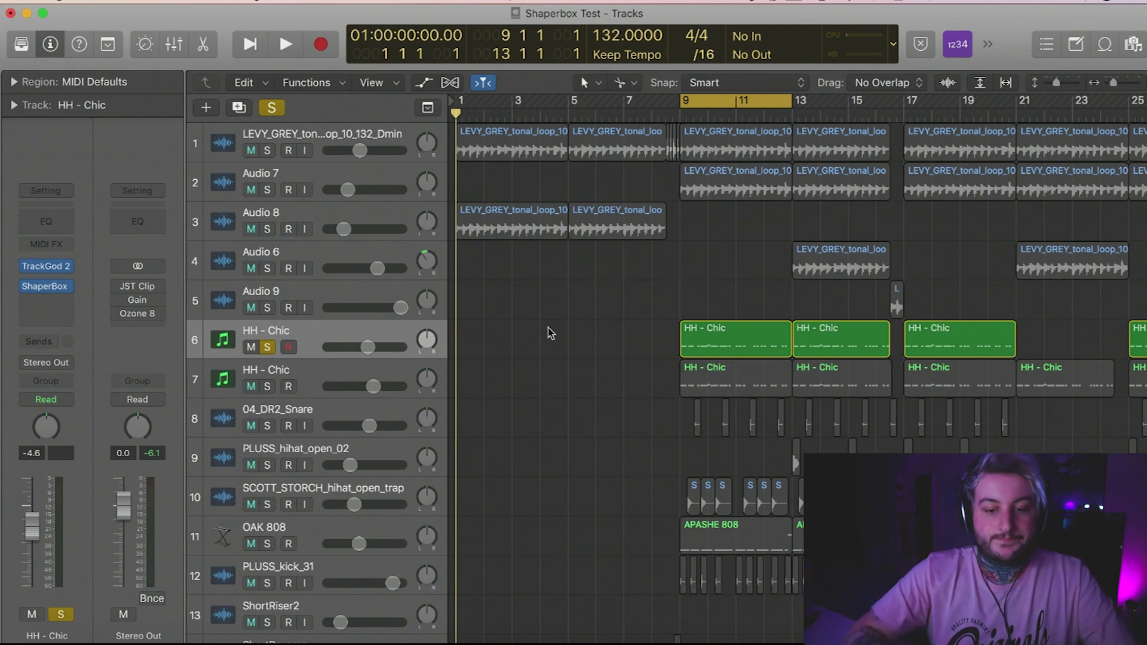
Step: Audition the first HH - Chic track, and add the second HH - Chic and 04_DR2_Snare to the solo
{"action": "key", "text": "space"}
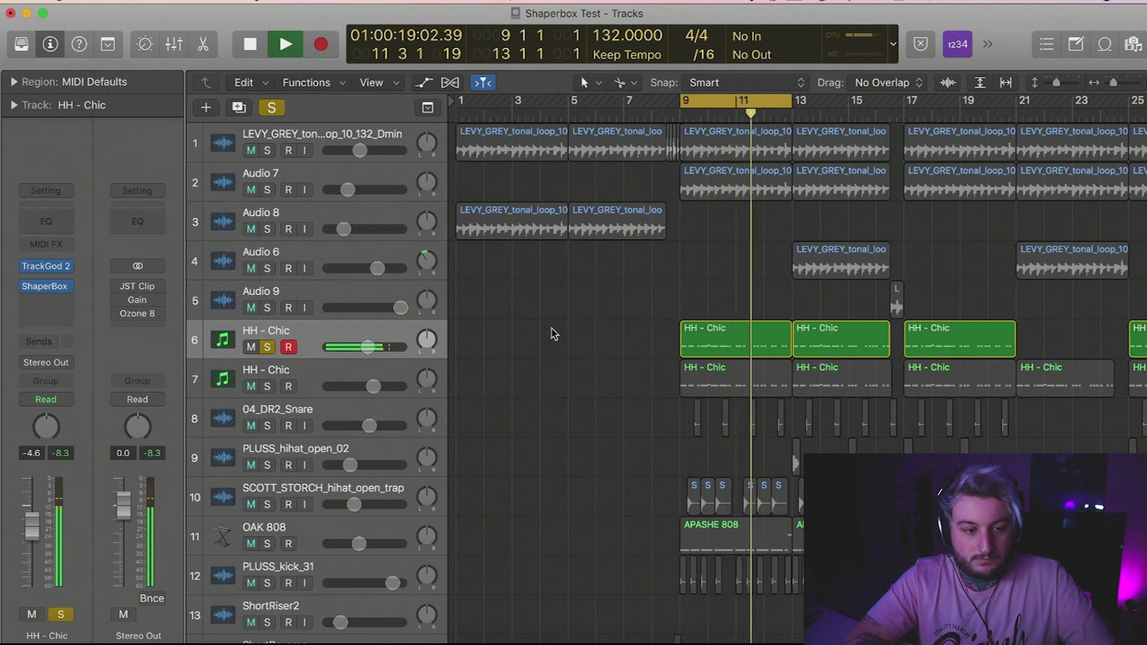
{"action": "key", "text": "space"}
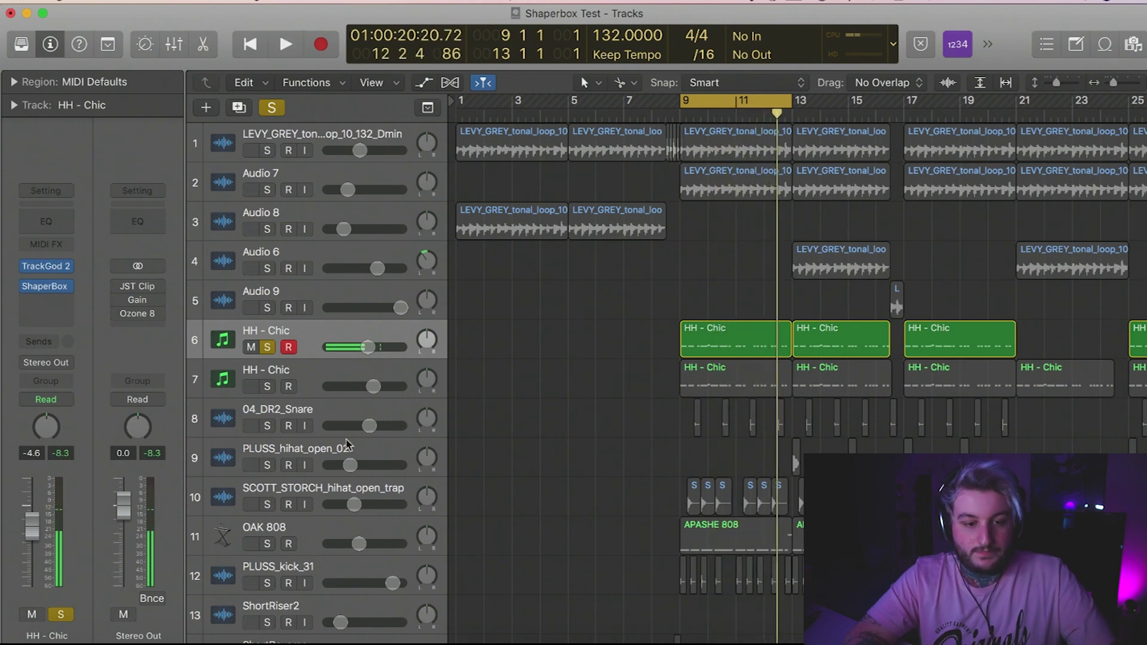
{"action": "left_click", "coordinate": [266, 386]}
{"action": "key", "text": "space"}
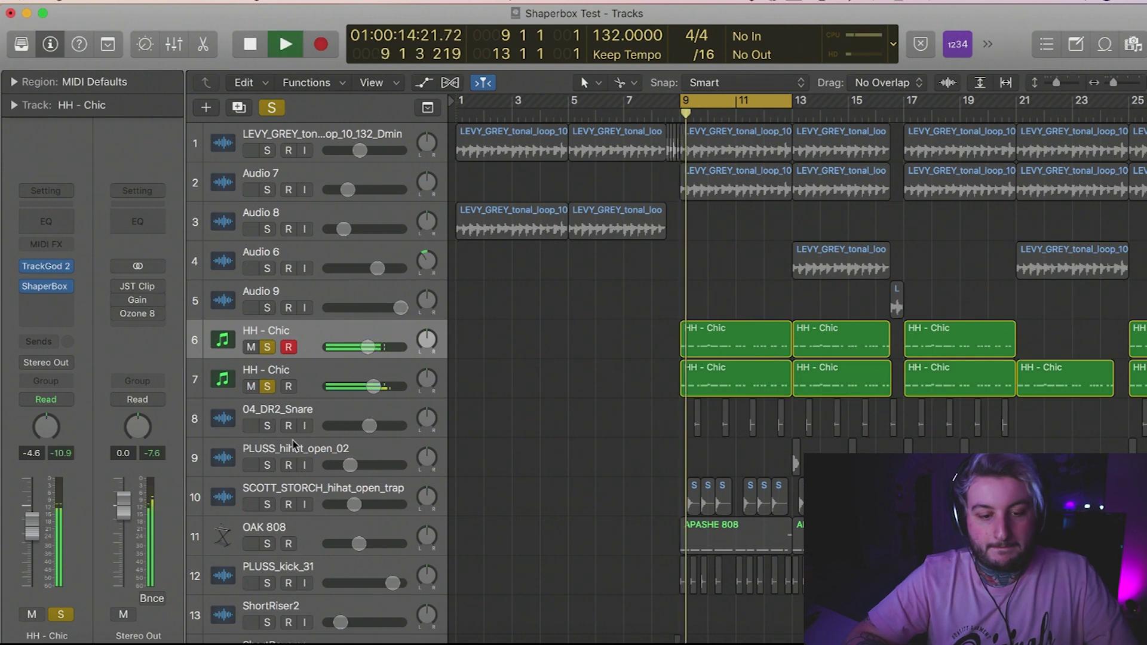
{"action": "left_click", "coordinate": [268, 427]}
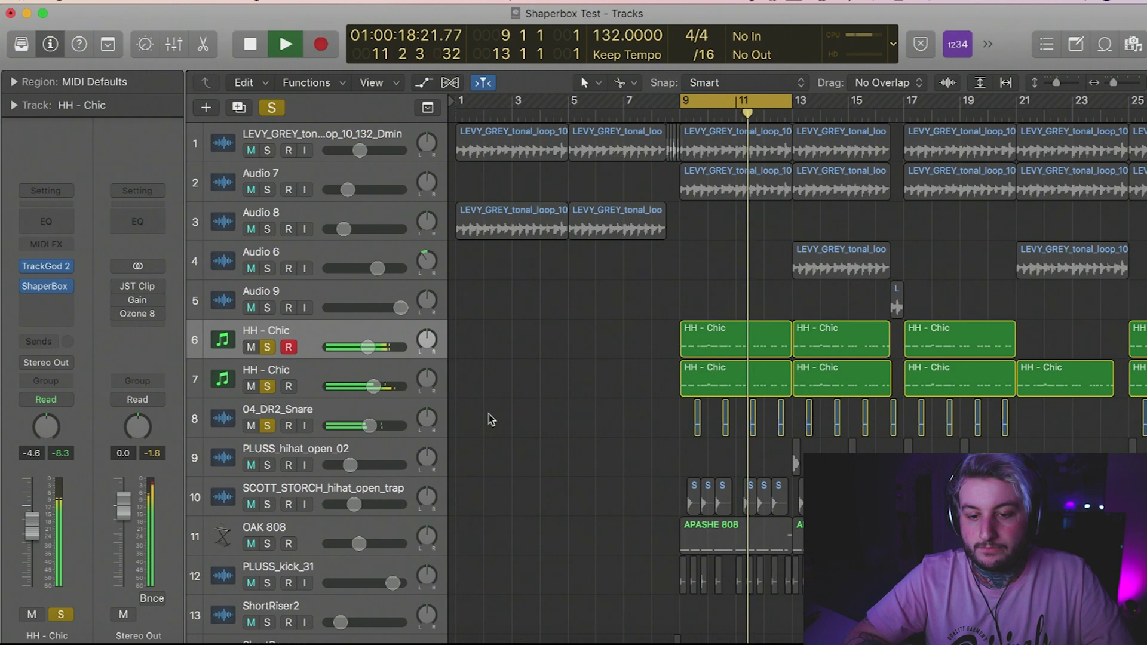
Step: Add the LEVY_GREY tonal loop and Audio 7 to the soloed hi-hats and snare, audition the combination, and stop playback
{"action": "left_click", "coordinate": [267, 152]}
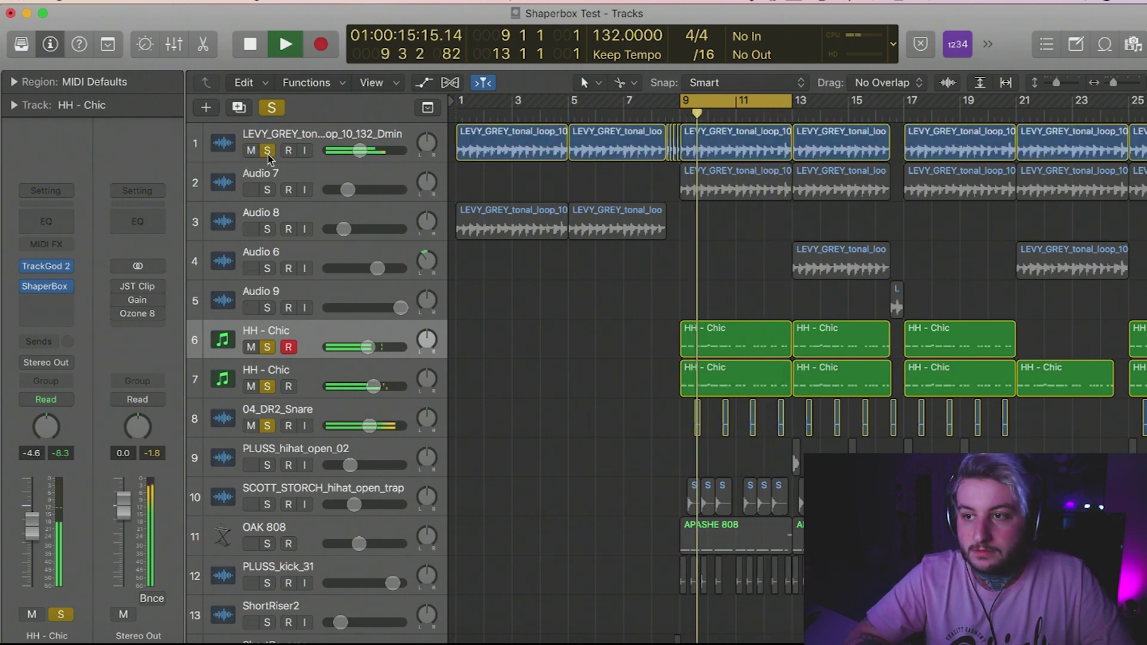
{"action": "left_click", "coordinate": [267, 190]}
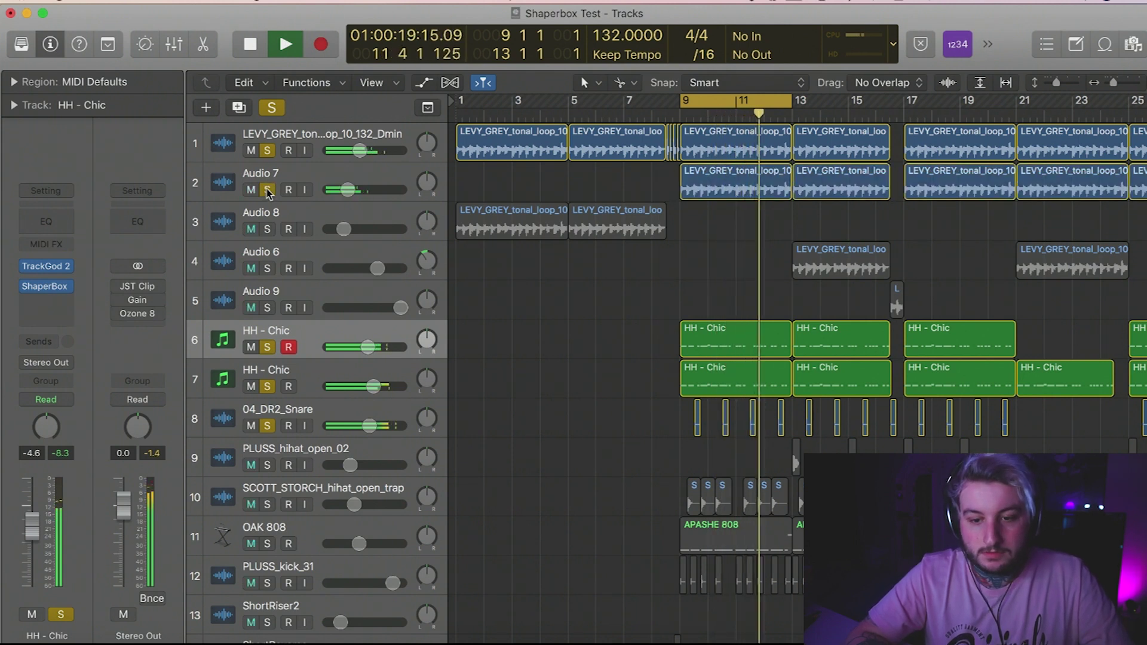
{"action": "key", "text": "space"}
Step: Move the cycle range to bars 13 to 17, clear all track solos, and start playback of the full mix
{"action": "left_click_drag", "start_coordinate": [754, 100], "coordinate": [867, 99]}
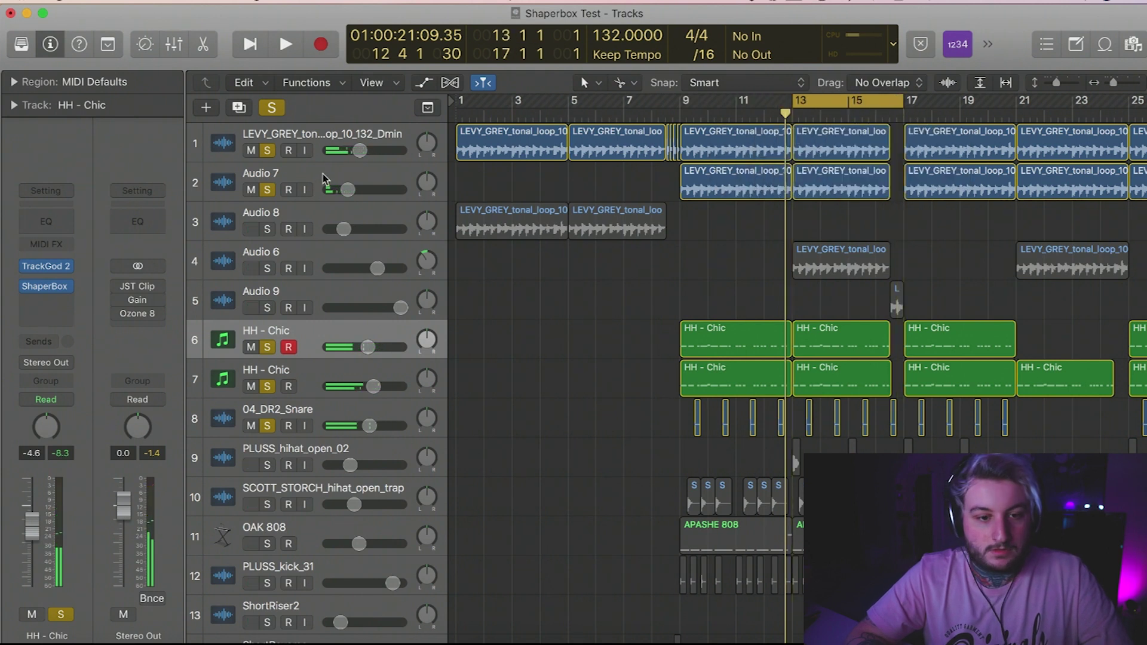
{"action": "left_click", "coordinate": [272, 107]}
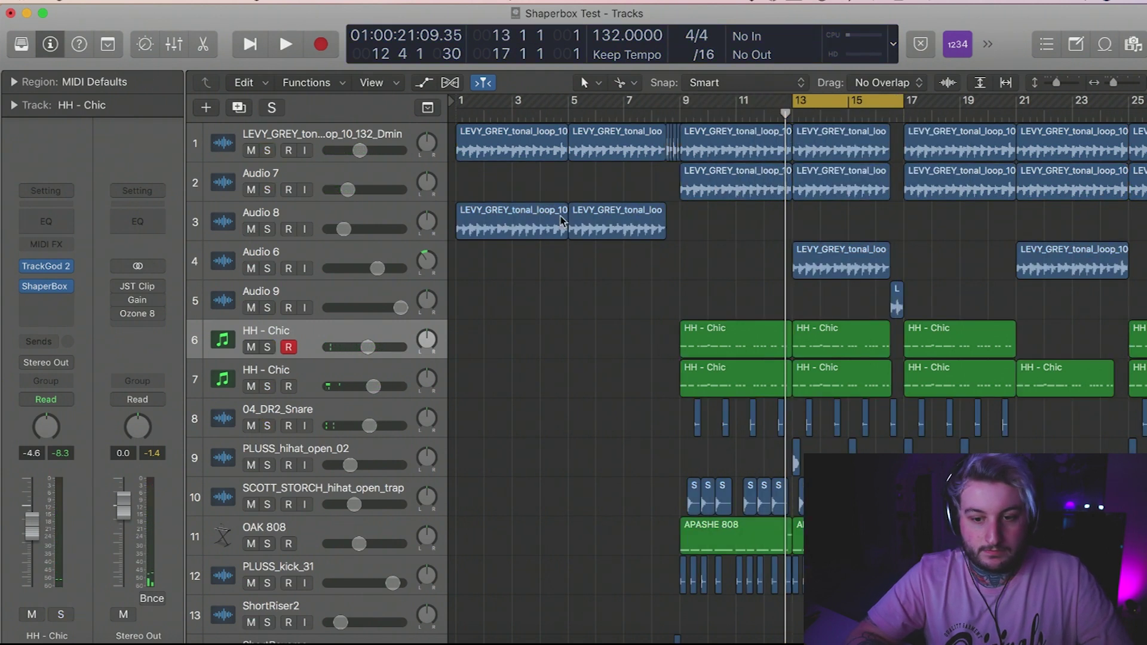
{"action": "key", "text": "space"}
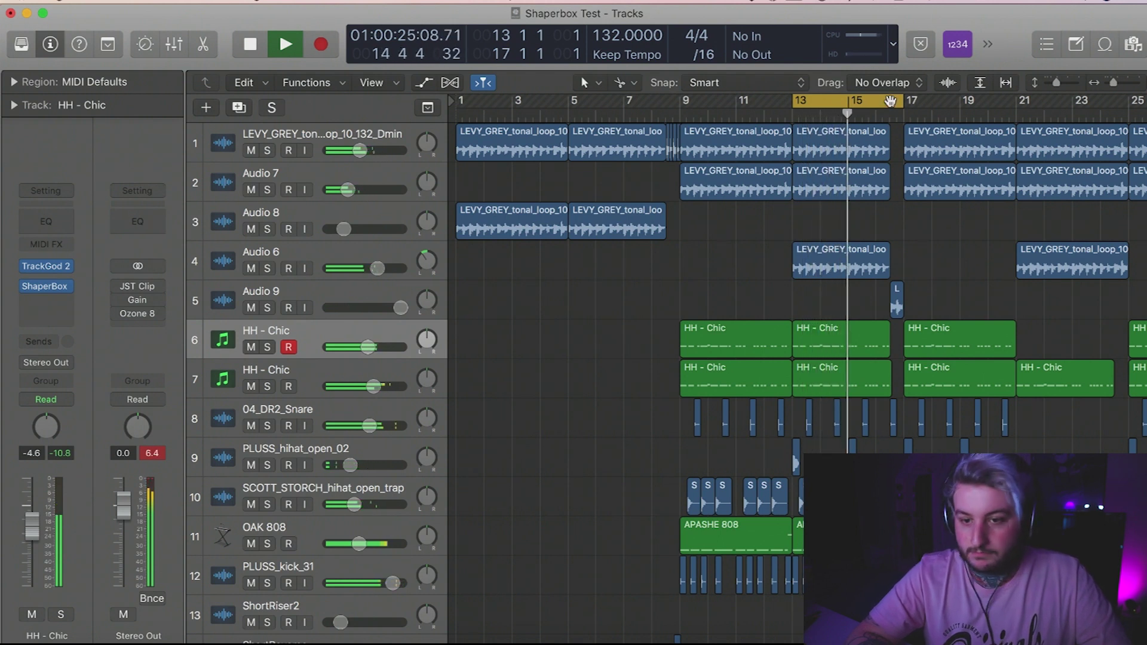
Step: Disable the cycle range and listen to the full arrangement past bar 17, then stop and return the playhead to the start
{"action": "key", "text": "cmd+Right"}
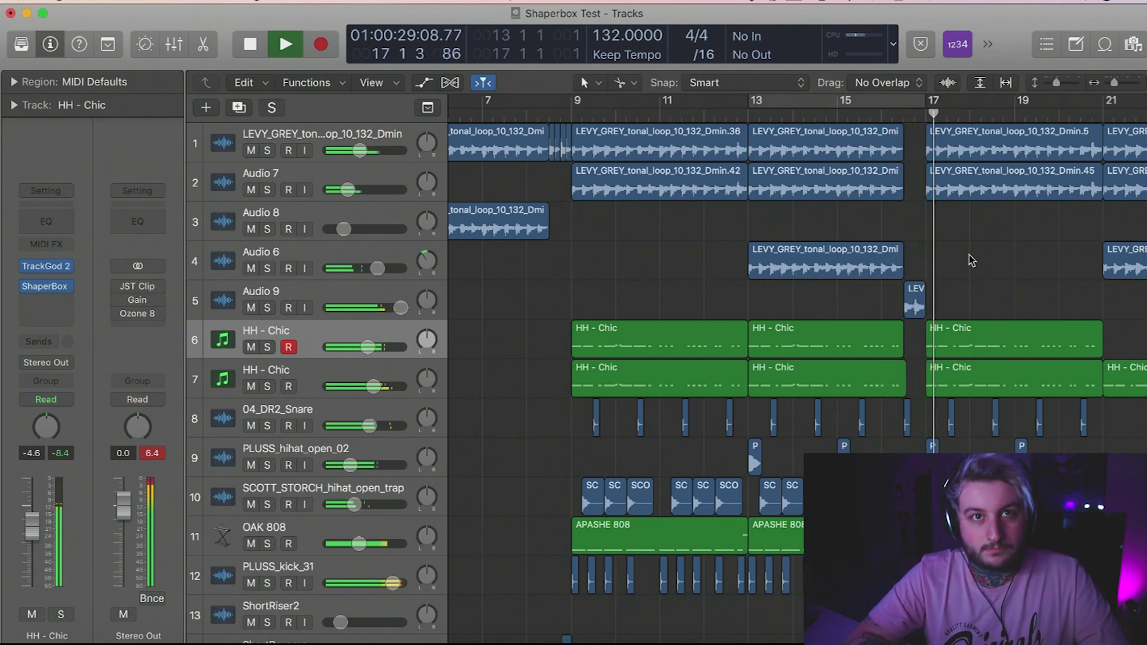
{"action": "key", "text": "super+Left"}
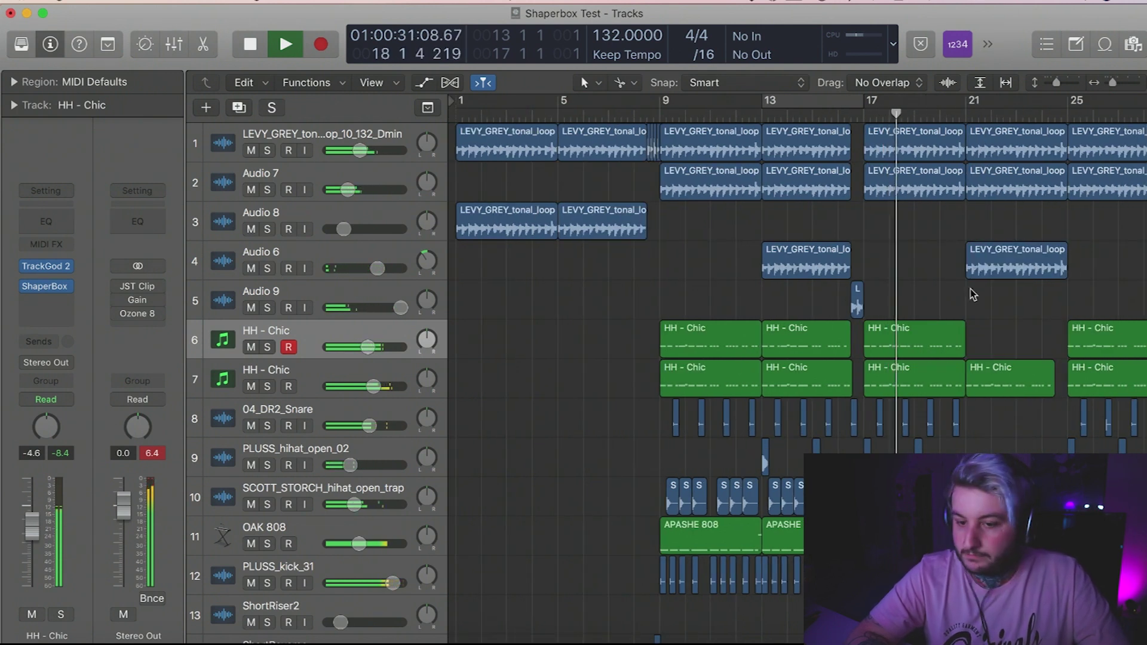
{"action": "scroll", "coordinate": [974, 297], "scroll_direction": "right", "scroll_amount": 2}
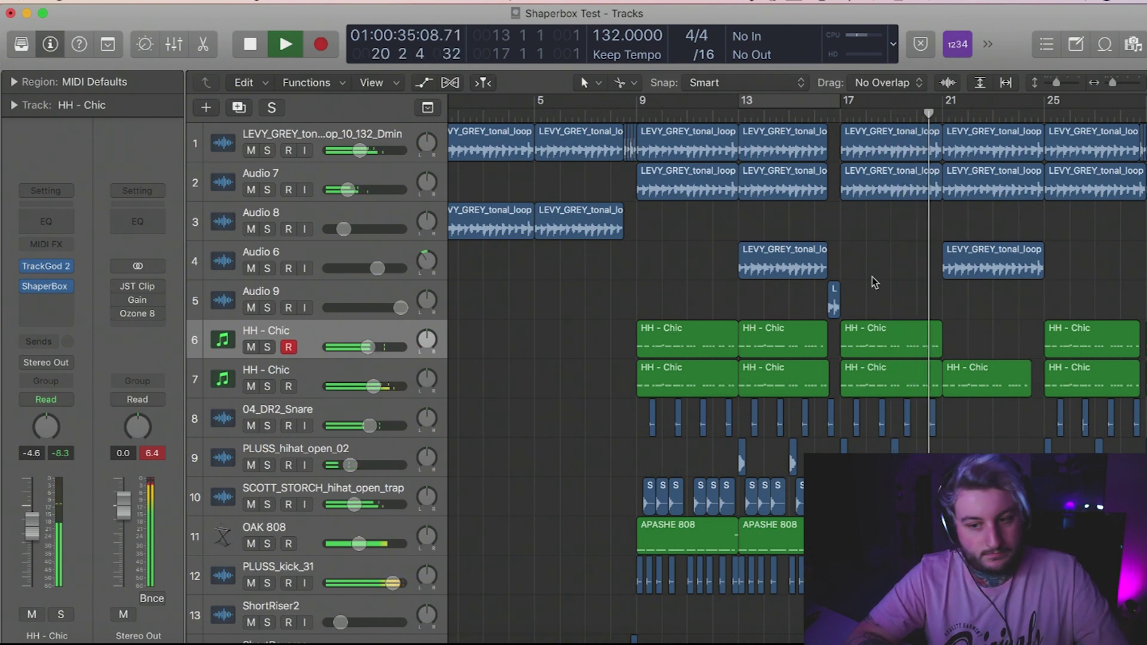
{"action": "key", "text": "super+Left"}
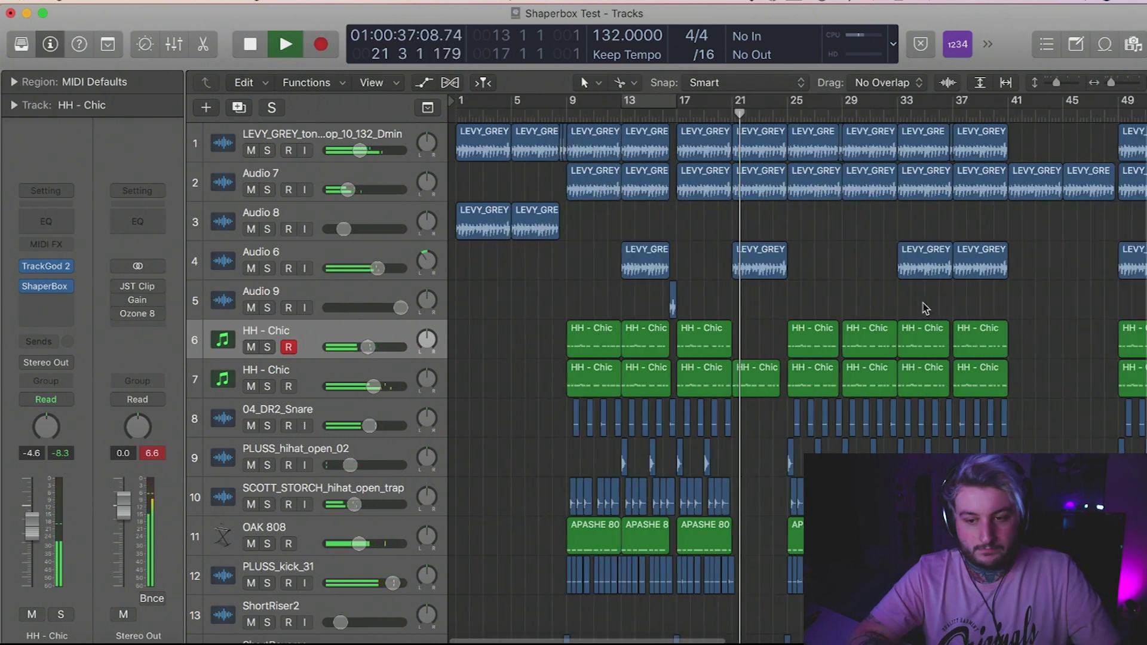
{"action": "key", "text": "super+Right"}
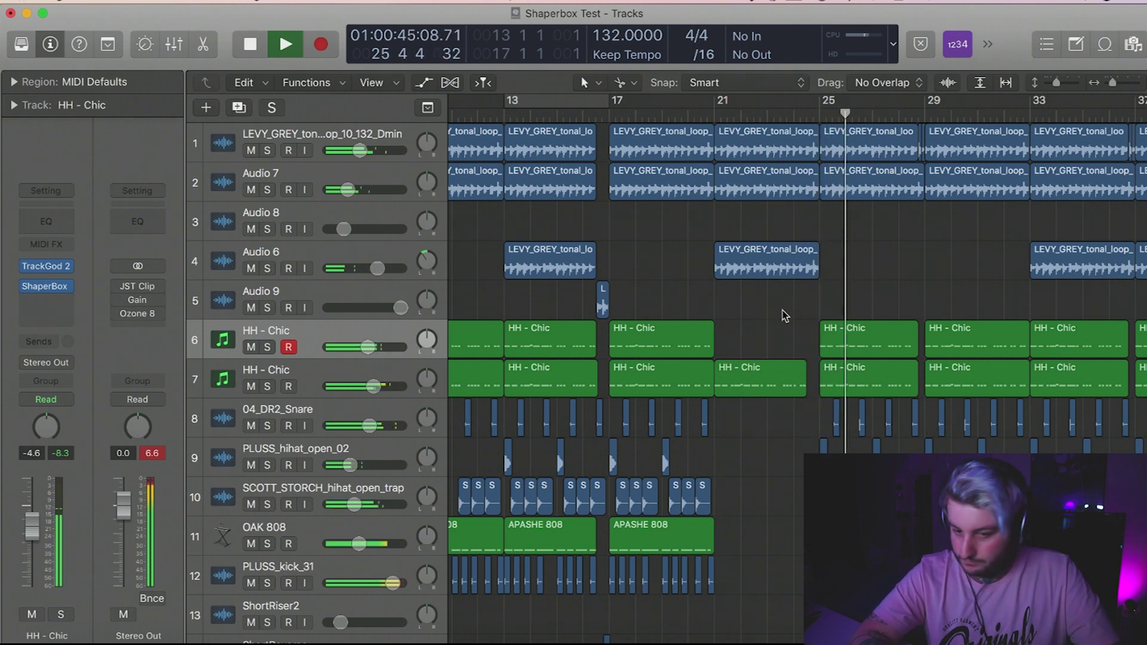
{"action": "scroll", "coordinate": [769, 418], "scroll_direction": "down", "scroll_amount": 6}
{"action": "key", "text": "super+Left"}
{"action": "key", "text": "super+Left"}
{"action": "scroll", "coordinate": [768, 418], "scroll_direction": "up", "scroll_amount": 6}
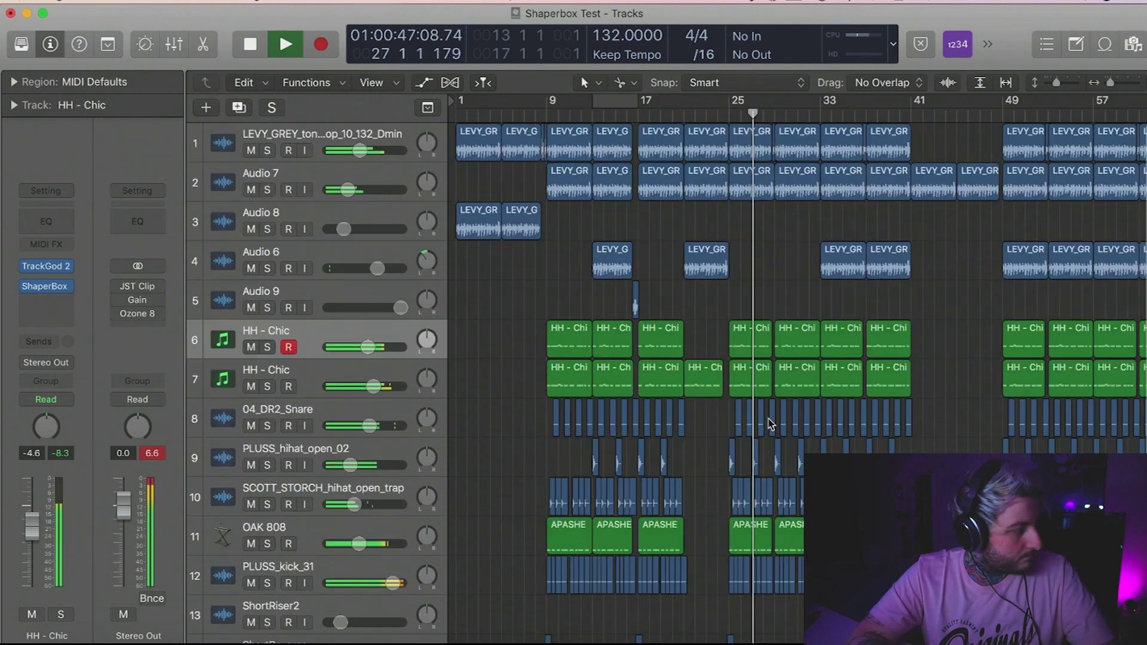
{"action": "key", "text": "space"}
{"action": "key", "text": "Return"}
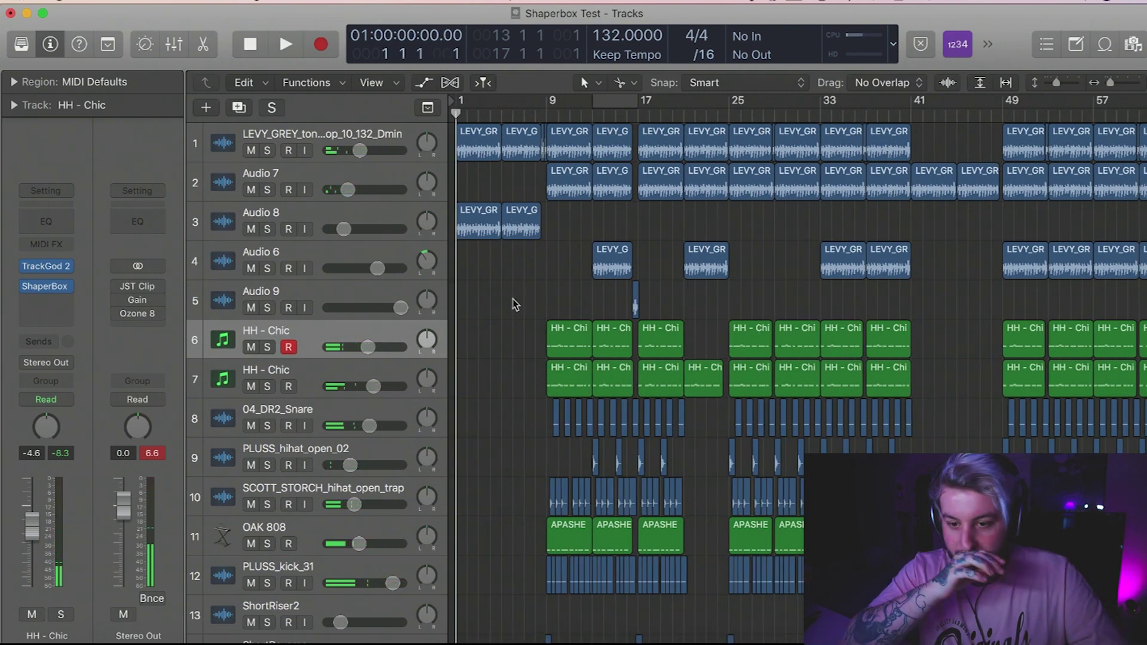
Step: Solo both HH - Chic tracks and select the second one to show its ShaperBox and HalfTime inserts
{"action": "key", "text": "super+Left"}
{"action": "key", "text": "super+Left"}
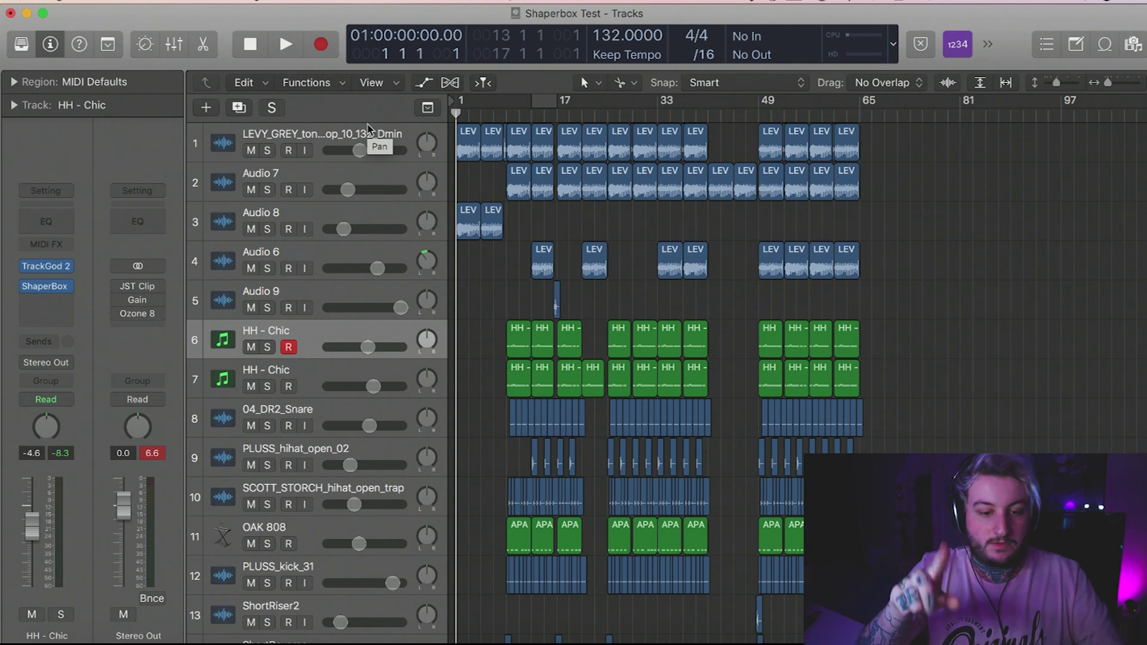
{"action": "left_click", "coordinate": [267, 348]}
{"action": "left_click", "coordinate": [267, 387]}
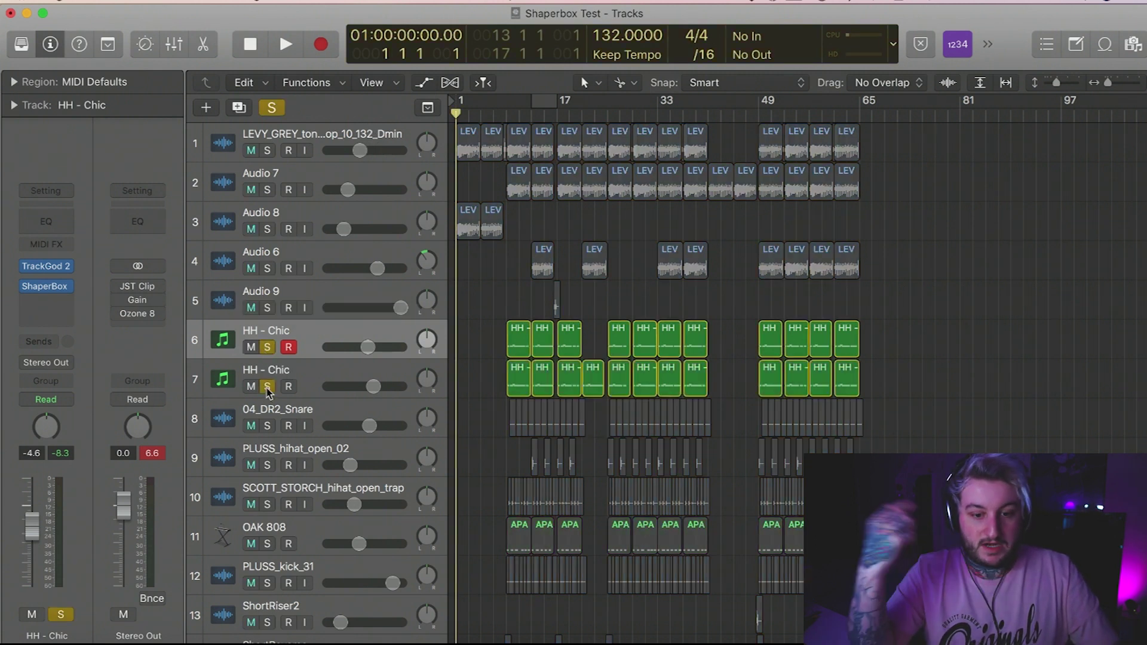
{"action": "left_click", "coordinate": [324, 367]}
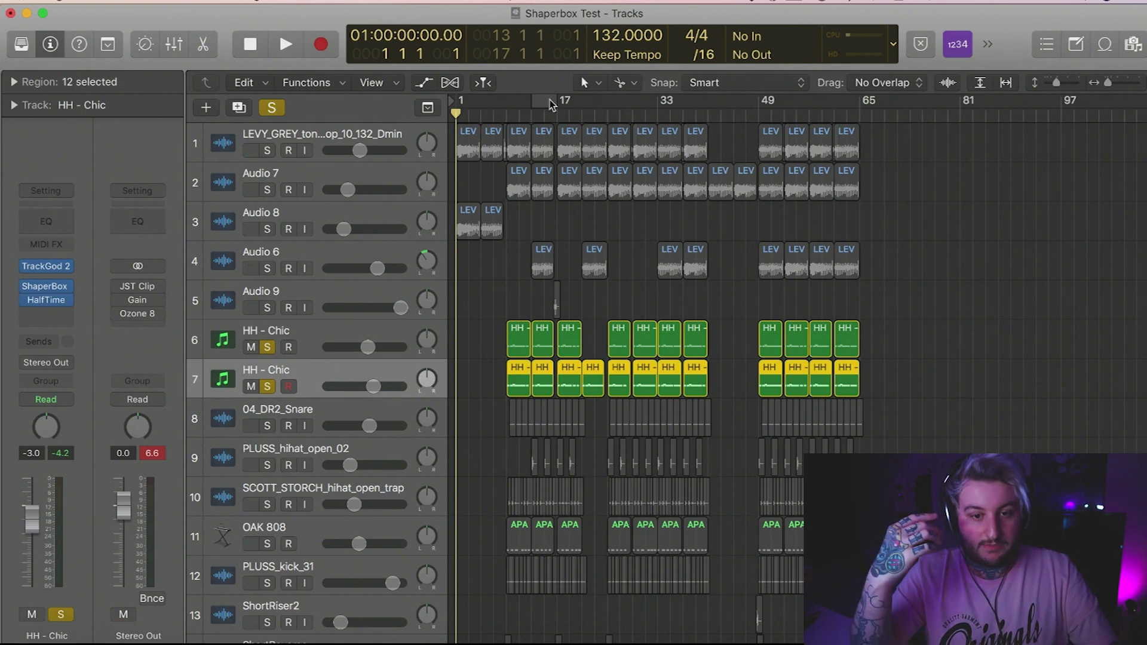
Step: Set the cycle range to bars 9 to 13, audition the two soloed HH - Chic tracks, and stop playback
{"action": "left_click_drag", "start_coordinate": [545, 100], "coordinate": [518, 99]}
{"action": "key", "text": "space"}
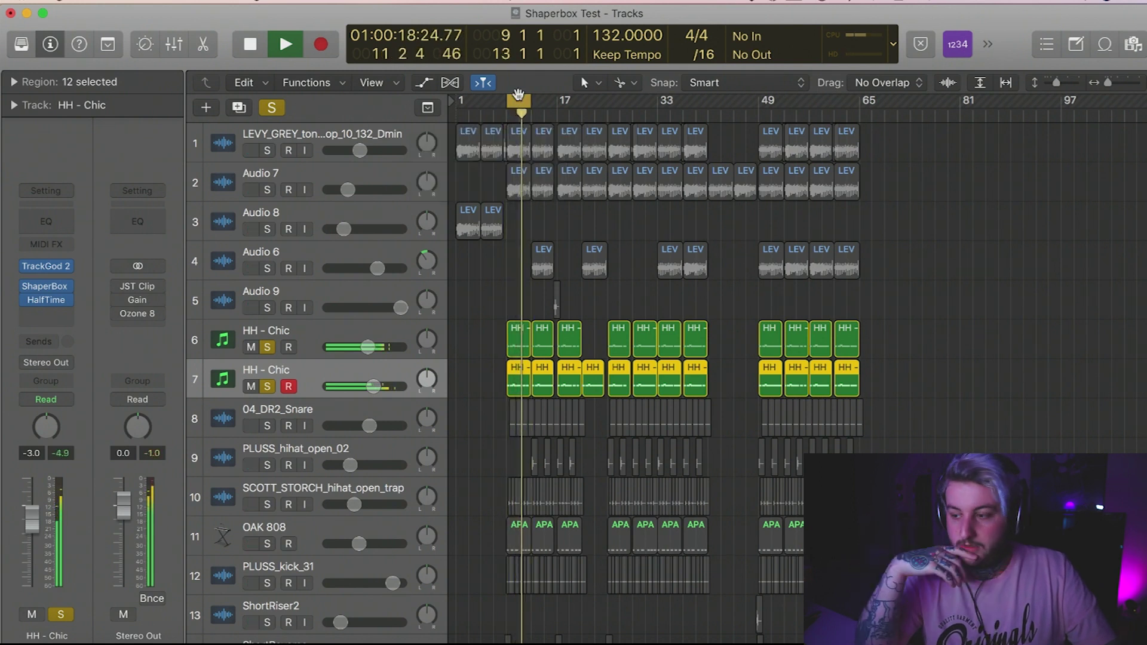
{"action": "scroll", "coordinate": [571, 456], "scroll_direction": "down", "scroll_amount": 3}
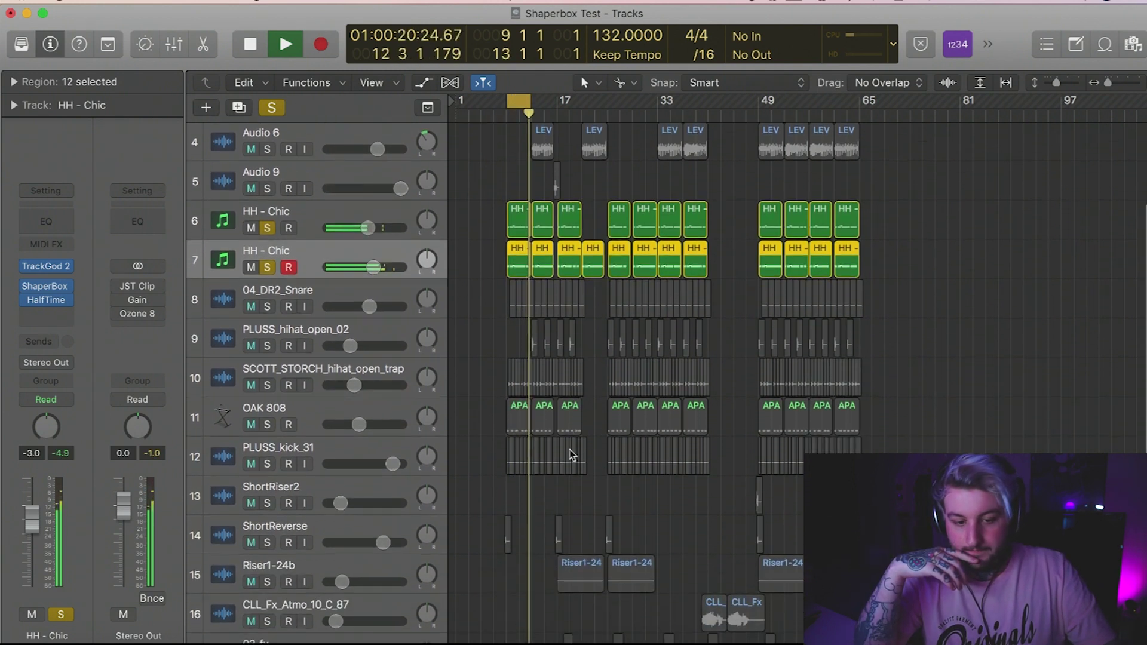
{"action": "scroll", "coordinate": [571, 455], "scroll_direction": "down", "scroll_amount": 1}
{"action": "key", "text": "space"}
{"action": "scroll", "coordinate": [571, 456], "scroll_direction": "up", "scroll_amount": 5}
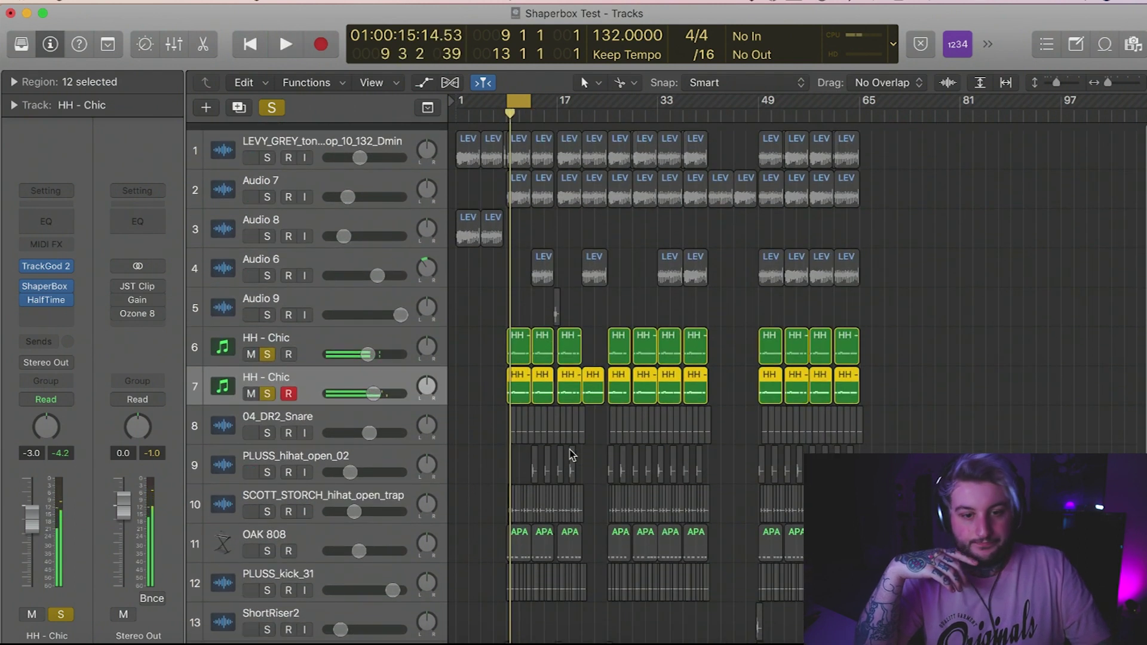
Step: Turn off the cycle range, clear the track solos, and return the playhead to the start
{"action": "left_click", "coordinate": [524, 101]}
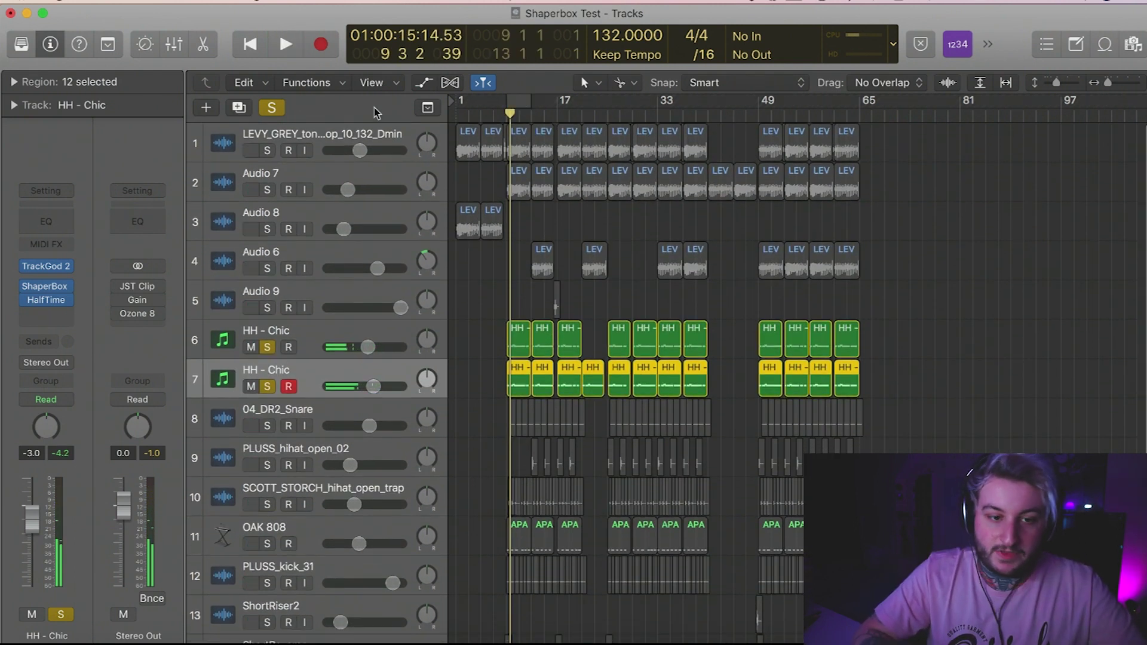
{"action": "left_click", "coordinate": [277, 107]}
{"action": "key", "text": "Return"}
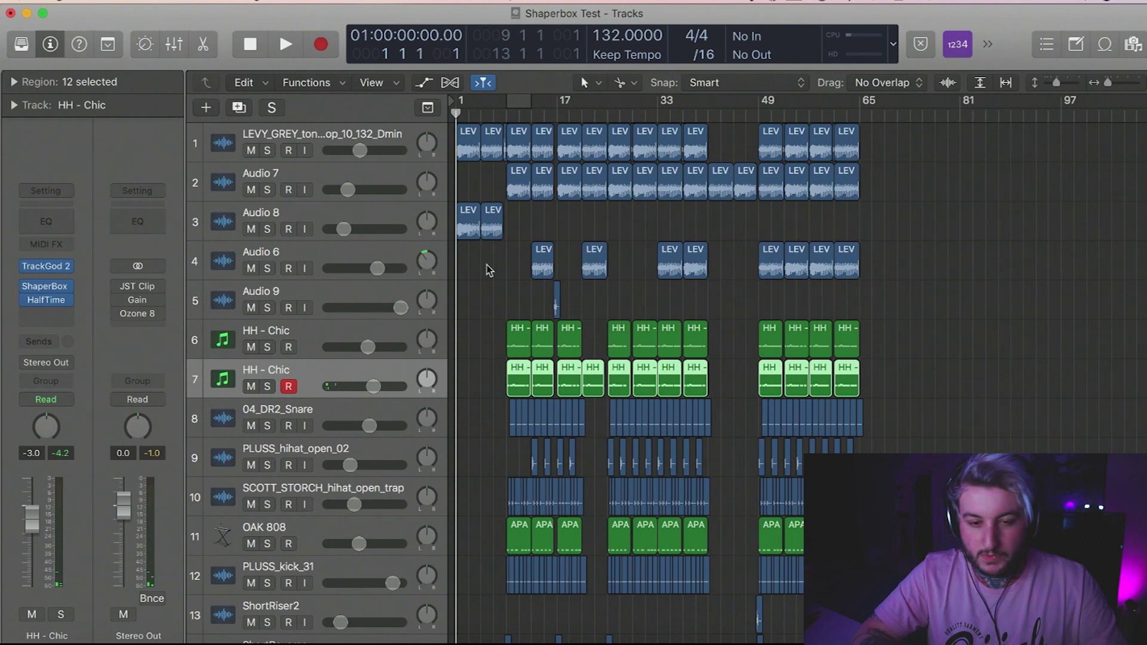
Step: Play the full unsoloed arrangement from the beginning and deselect the HH - Chic regions
{"action": "key", "text": "z"}
{"action": "scroll", "coordinate": [506, 288], "scroll_direction": "left", "scroll_amount": 5}
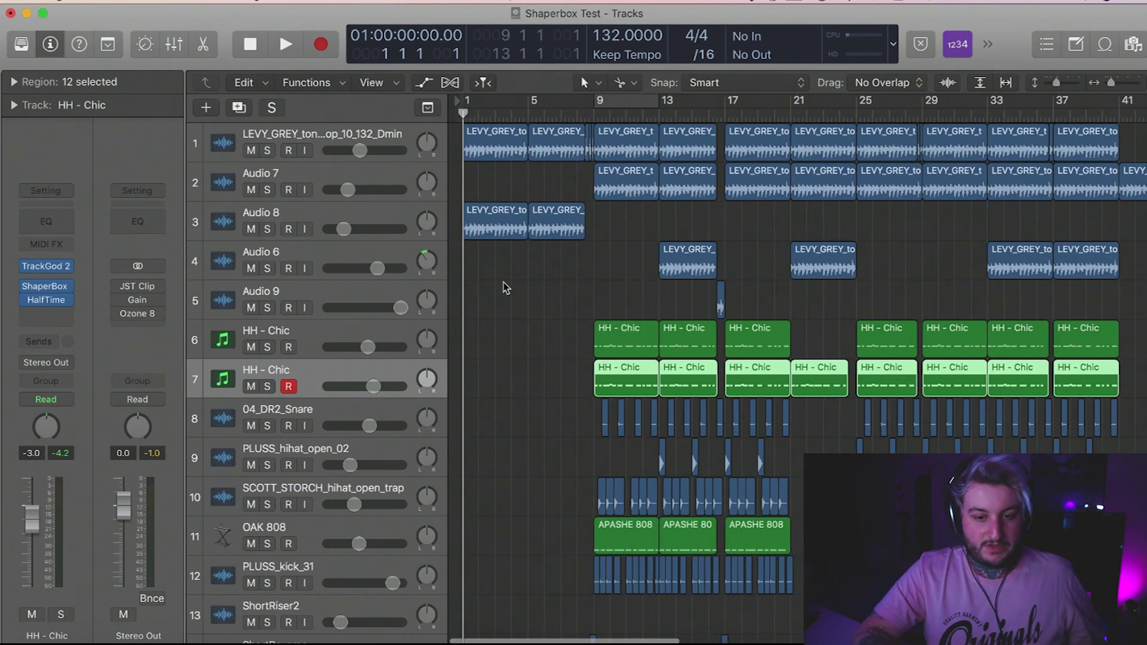
{"action": "key", "text": "space"}
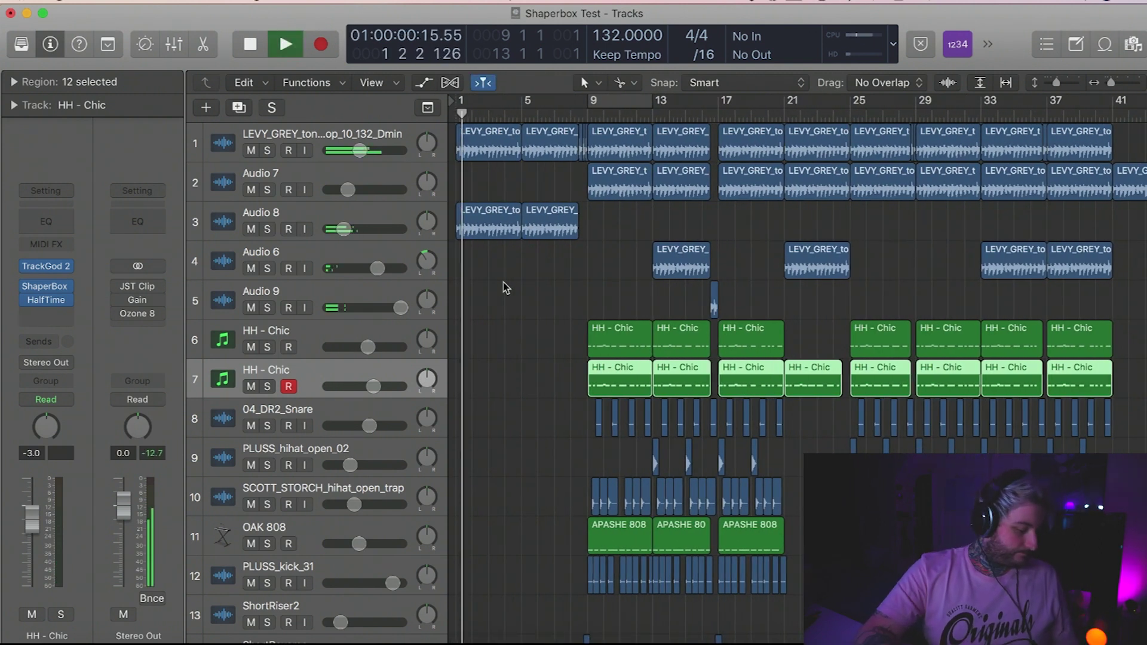
{"action": "left_click", "coordinate": [515, 300]}
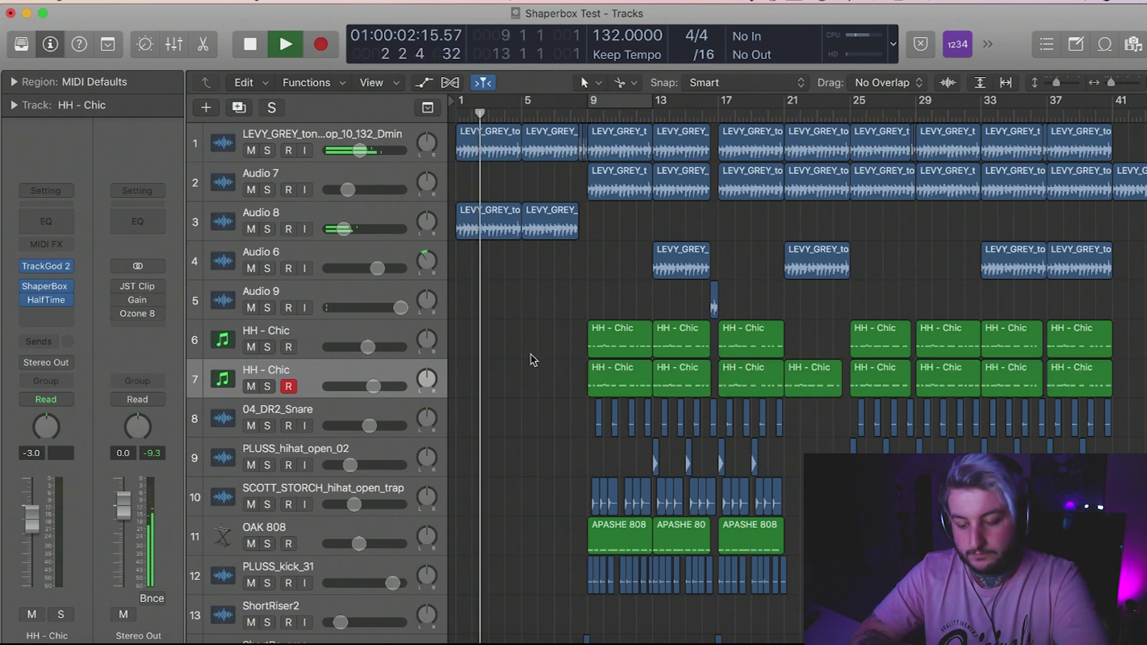
{"action": "scroll", "coordinate": [533, 359], "scroll_direction": "up", "scroll_amount": 5}
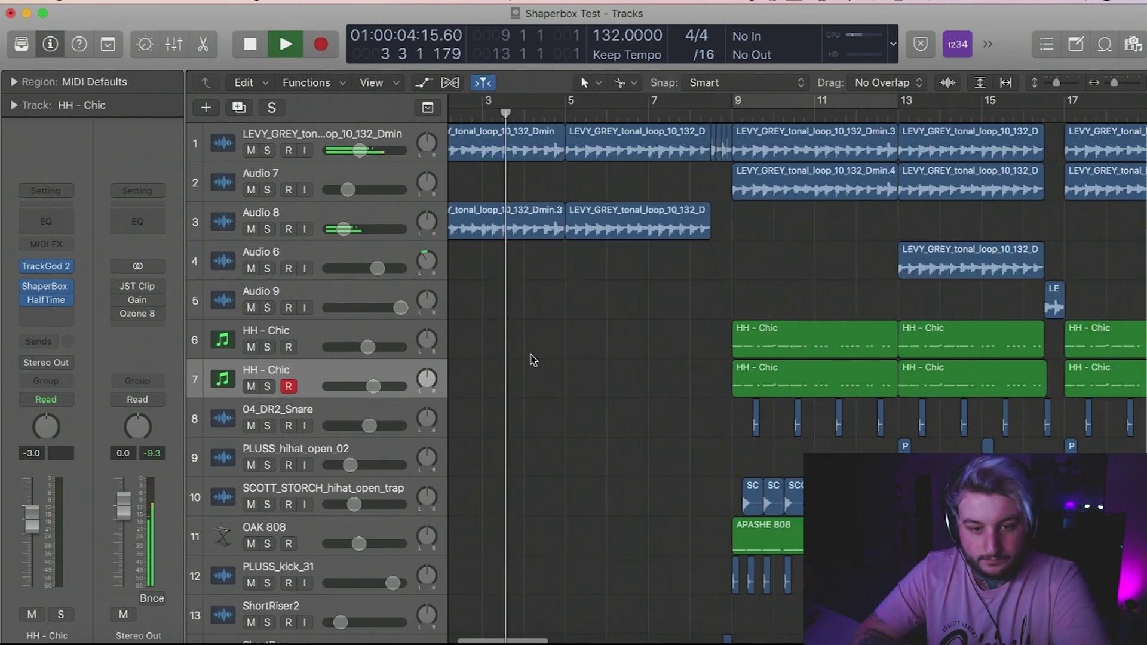
{"action": "scroll", "coordinate": [534, 360], "scroll_direction": "down", "scroll_amount": 5}
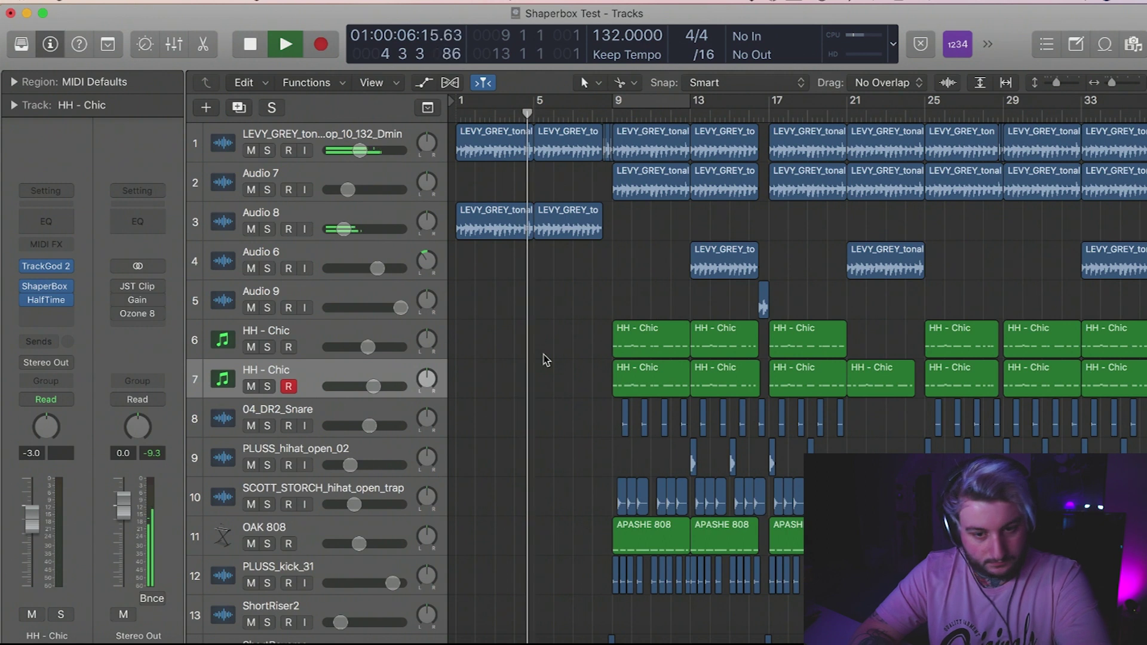